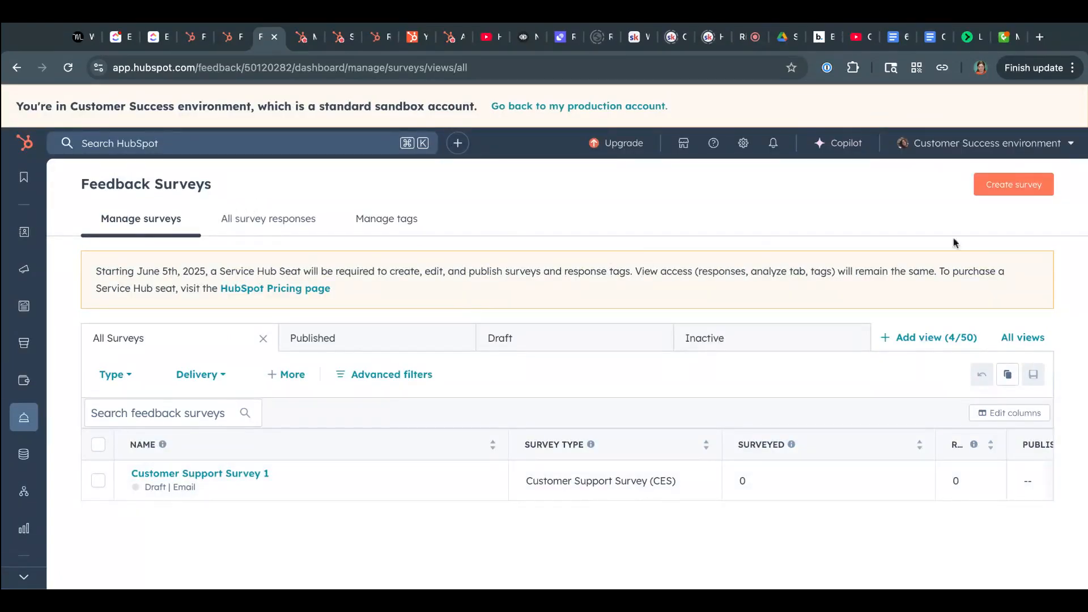
# - Start a new feedback survey based on the Customer satisfaction (CSAT) template and continue to its delivery options
pyautogui.click(1025, 186)
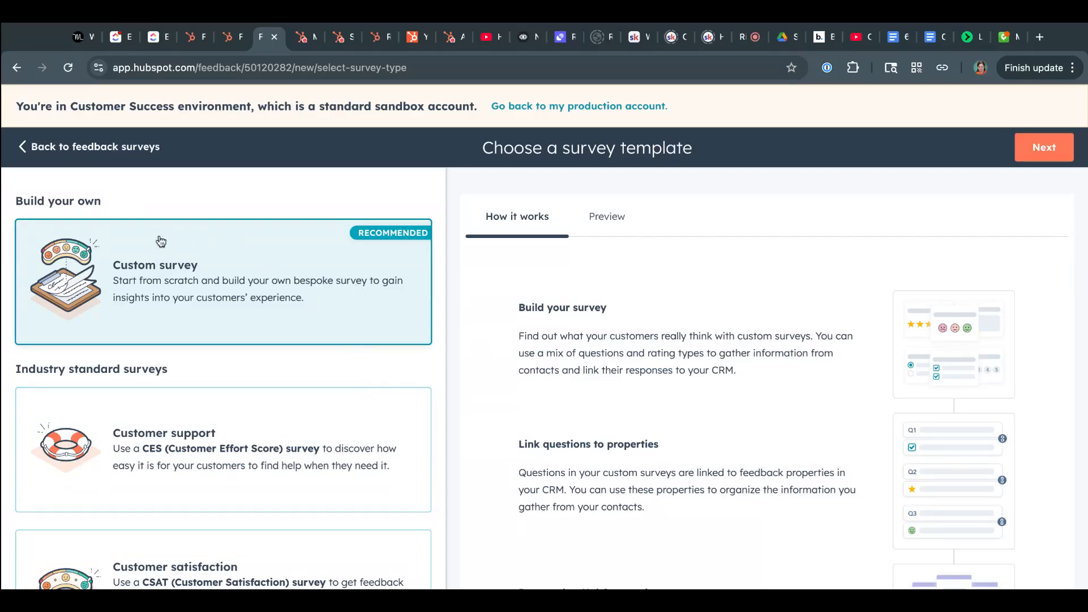
pyautogui.scroll(-3, 190, 317)
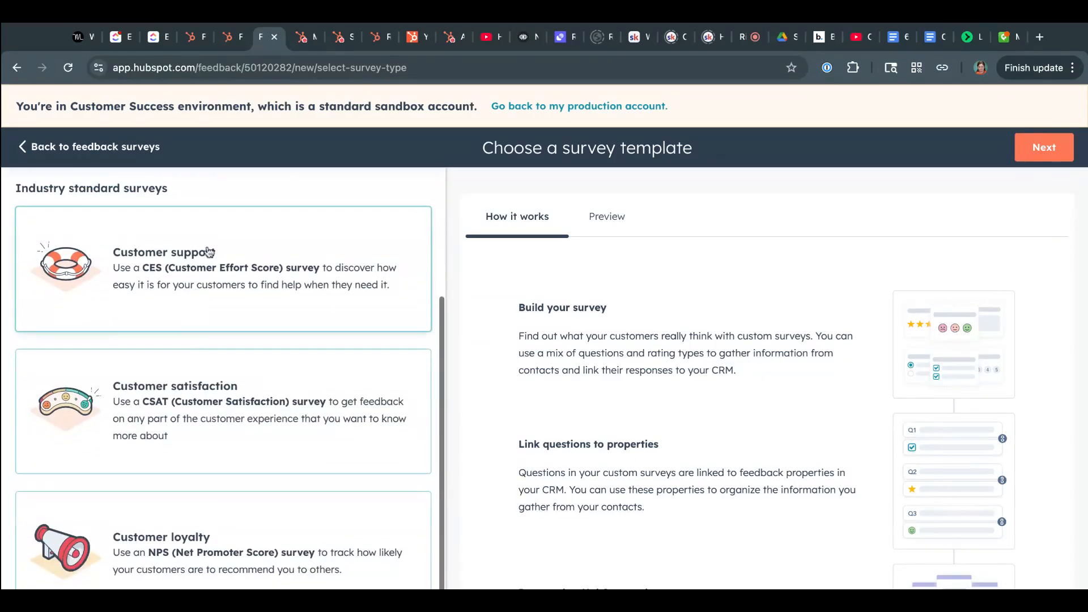
pyautogui.scroll(-1, 202, 265)
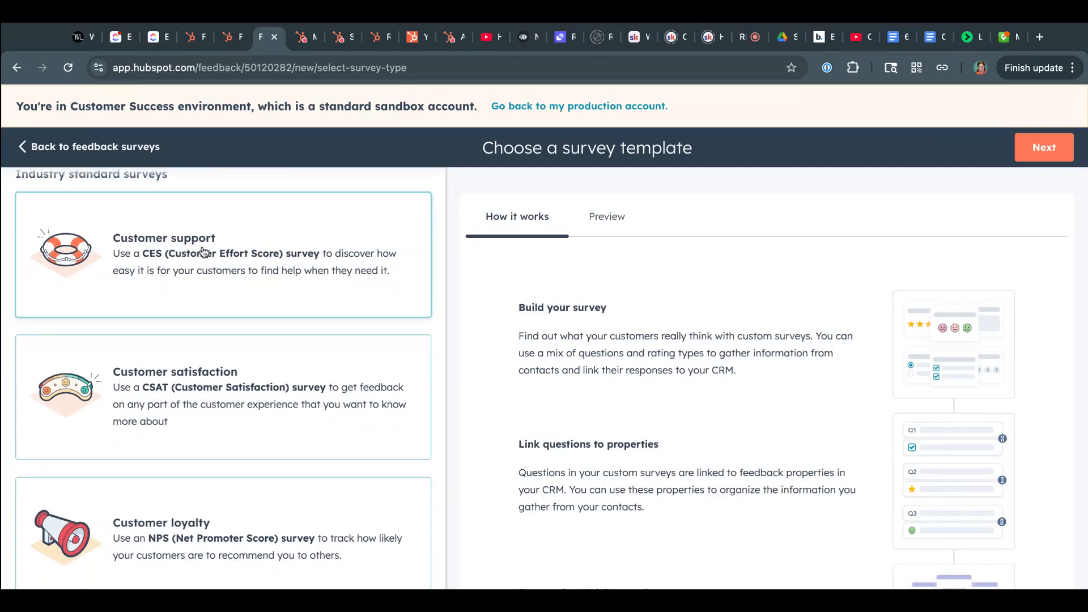
pyautogui.click(177, 371)
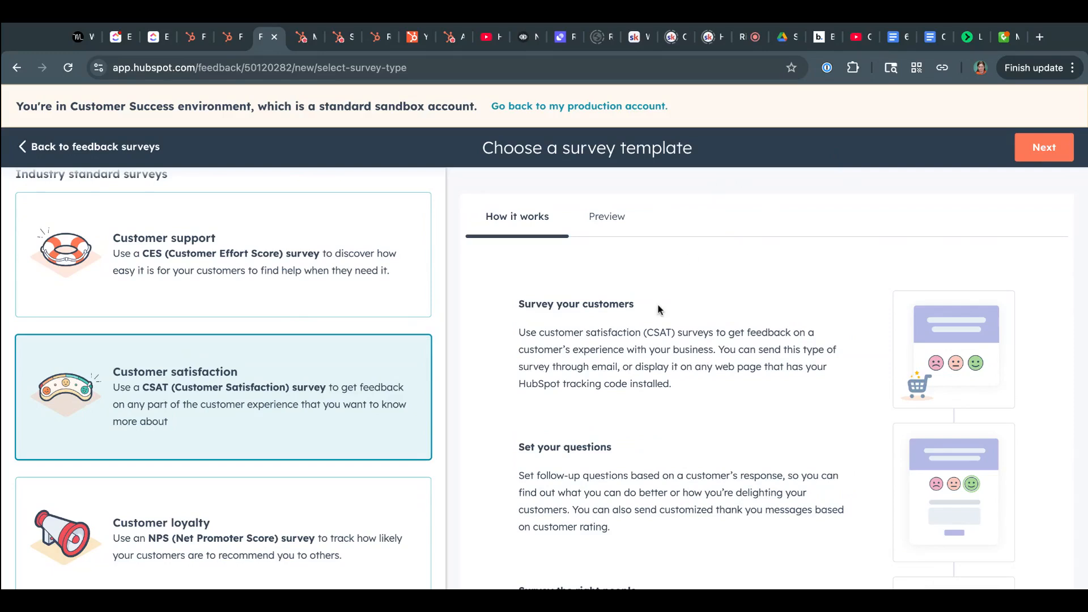
pyautogui.scroll(-1, 652, 317)
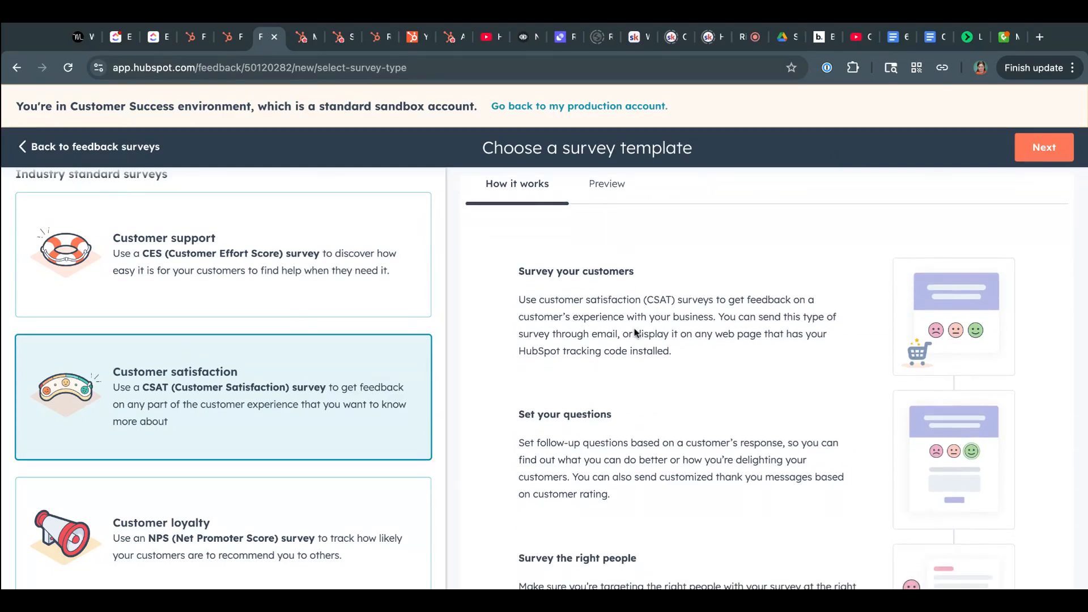
pyautogui.scroll(-3, 632, 456)
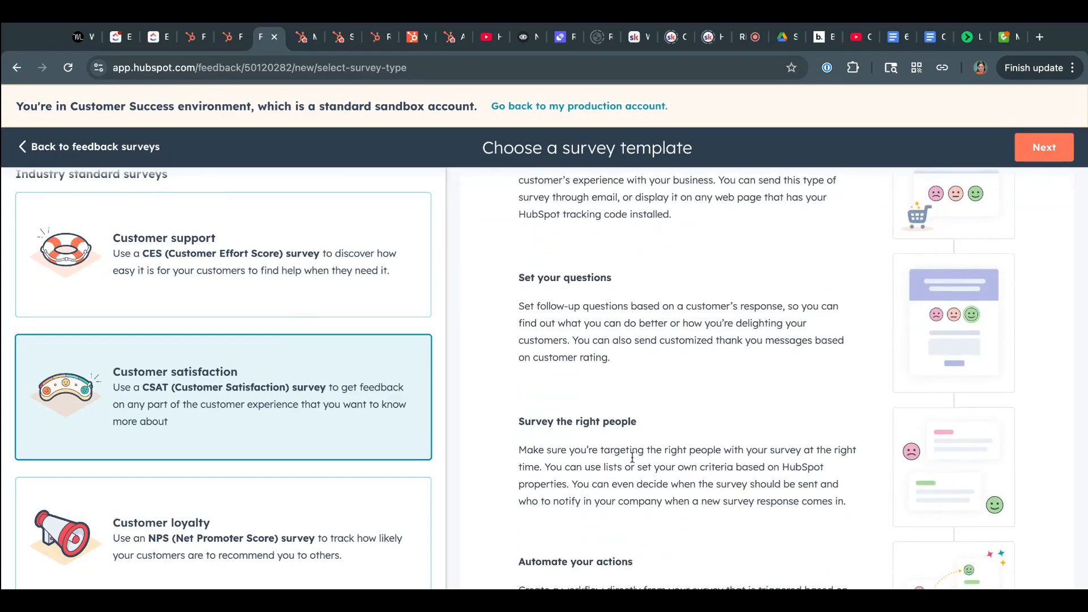
pyautogui.scroll(-3, 632, 457)
pyautogui.scroll(-2, 632, 456)
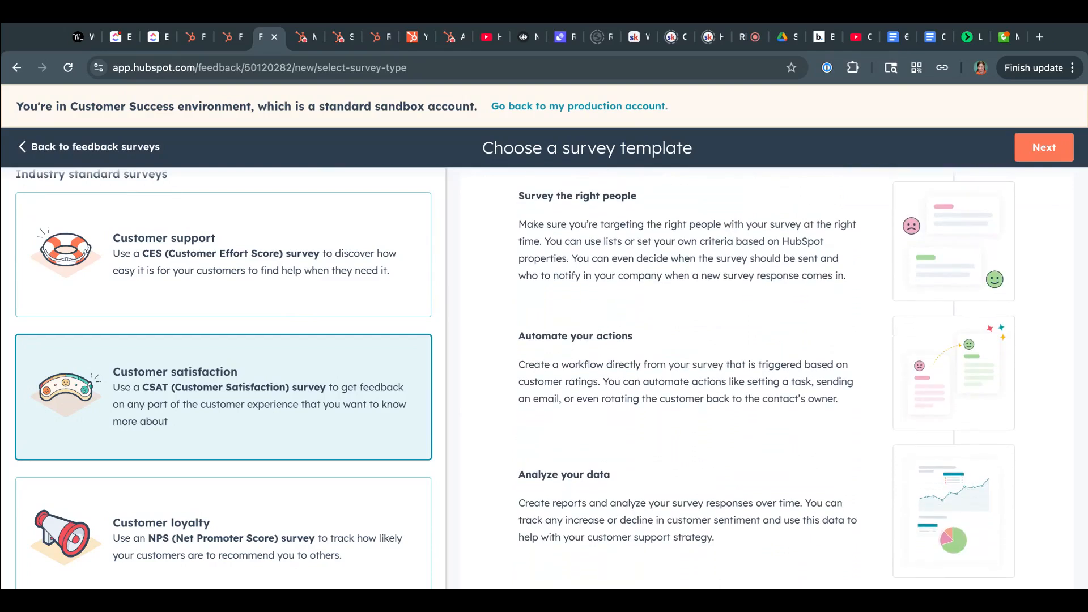
pyautogui.click(1035, 147)
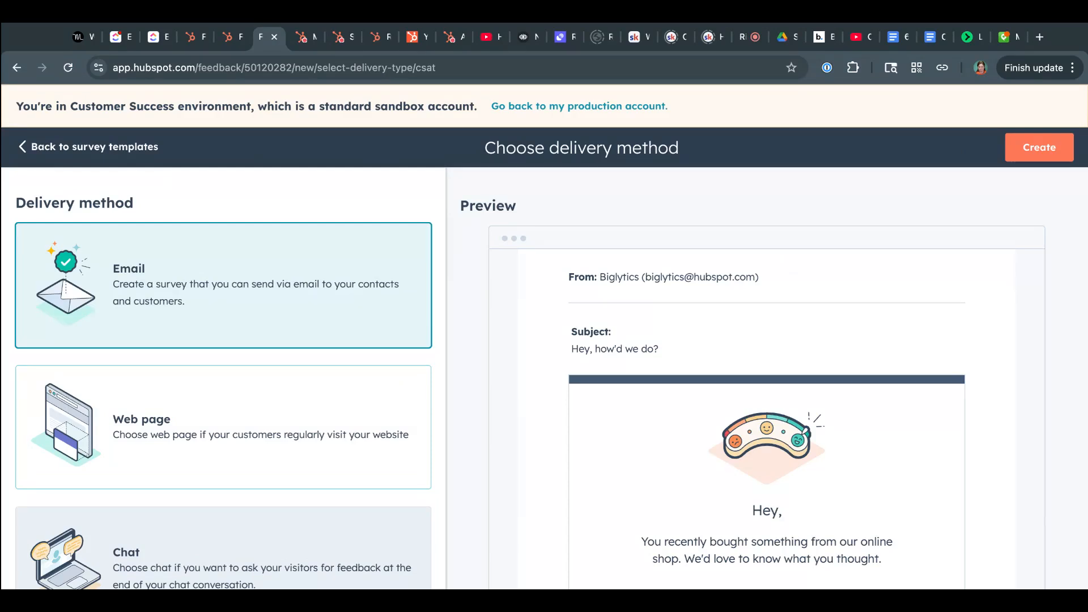
# - Review the delivery methods and the survey preview, and create the satisfaction survey with Email delivery
pyautogui.scroll(-2, 759, 339)
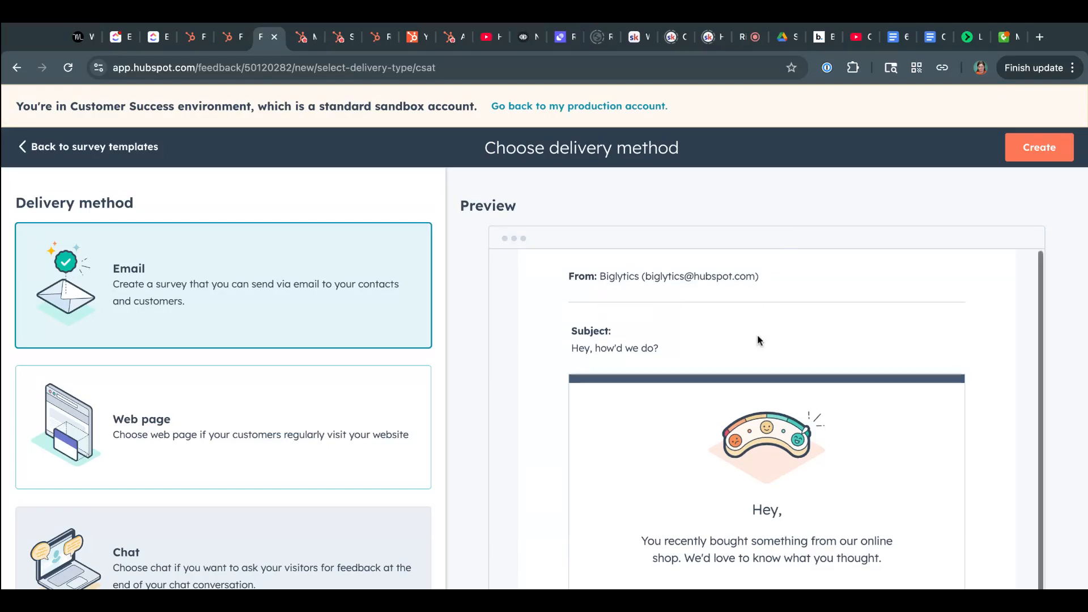
pyautogui.scroll(-4, 760, 339)
pyautogui.scroll(2, 760, 333)
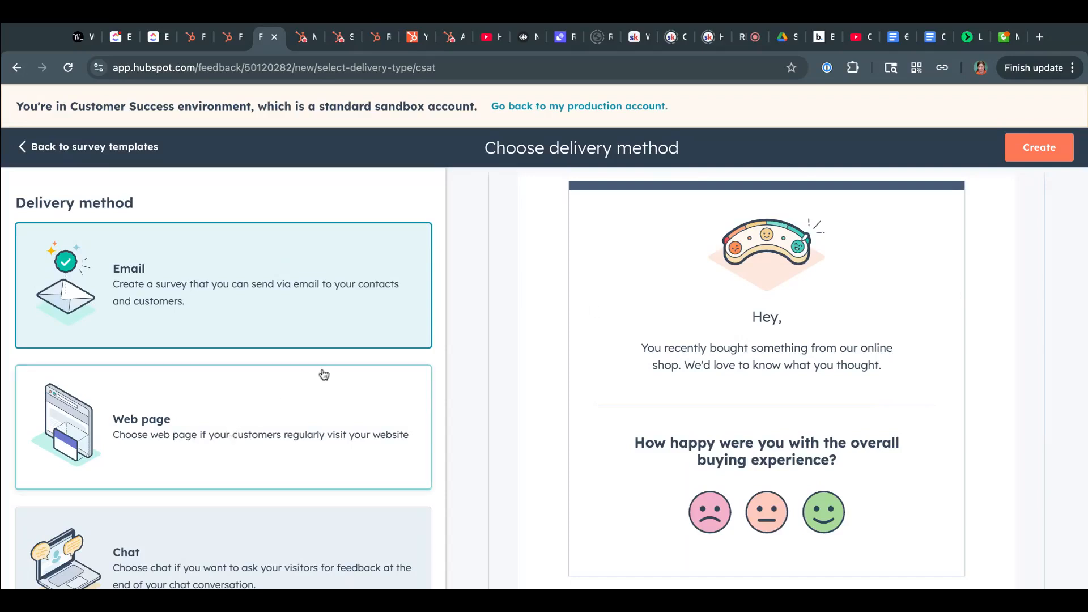
pyautogui.scroll(-1, 311, 425)
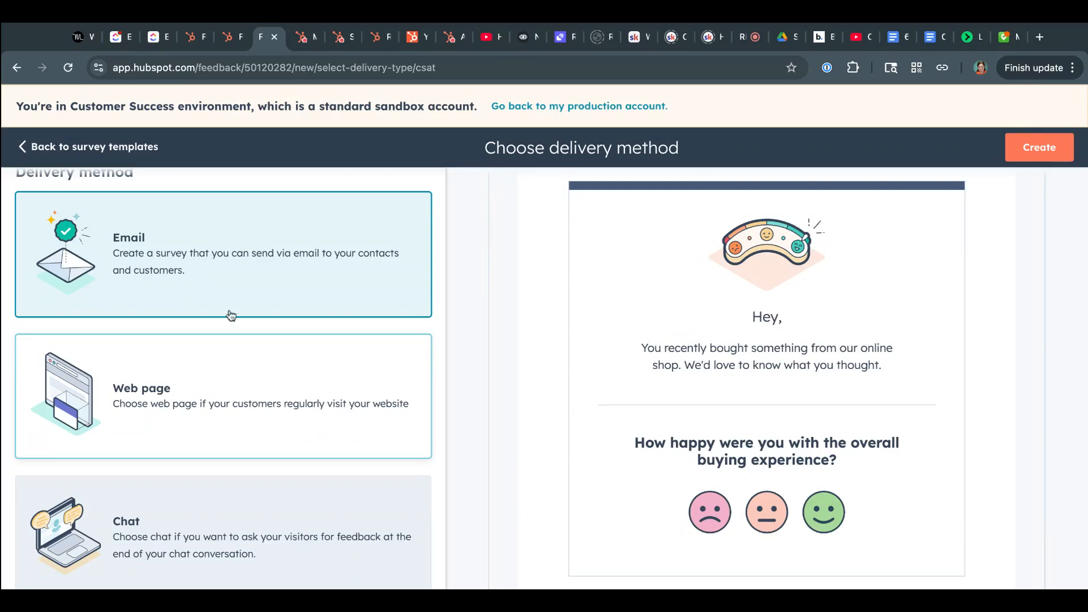
pyautogui.scroll(-1, 204, 522)
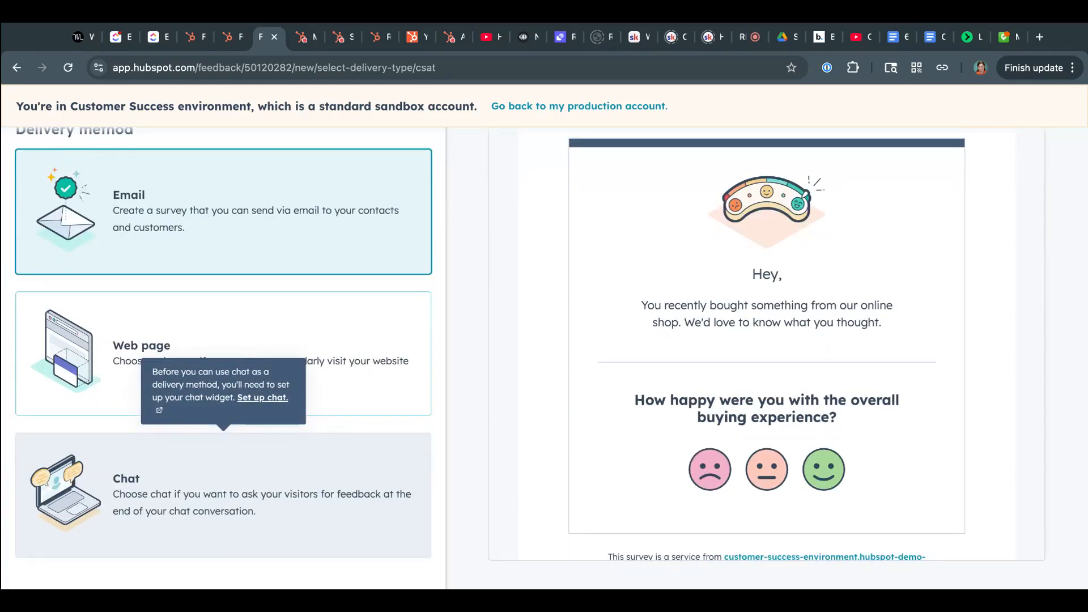
pyautogui.scroll(1, 949, 280)
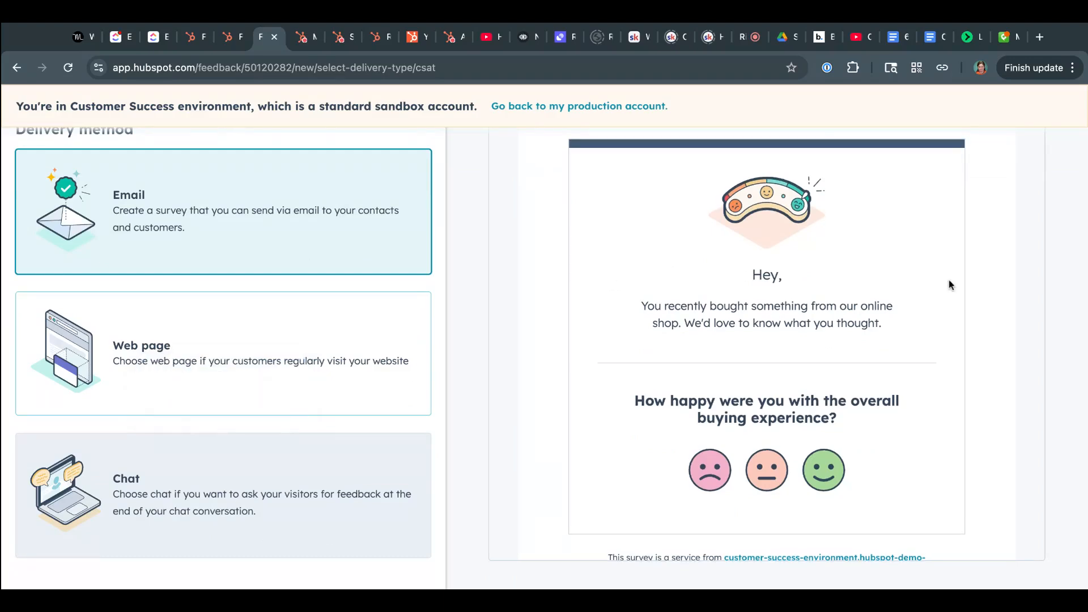
pyautogui.scroll(4, 907, 286)
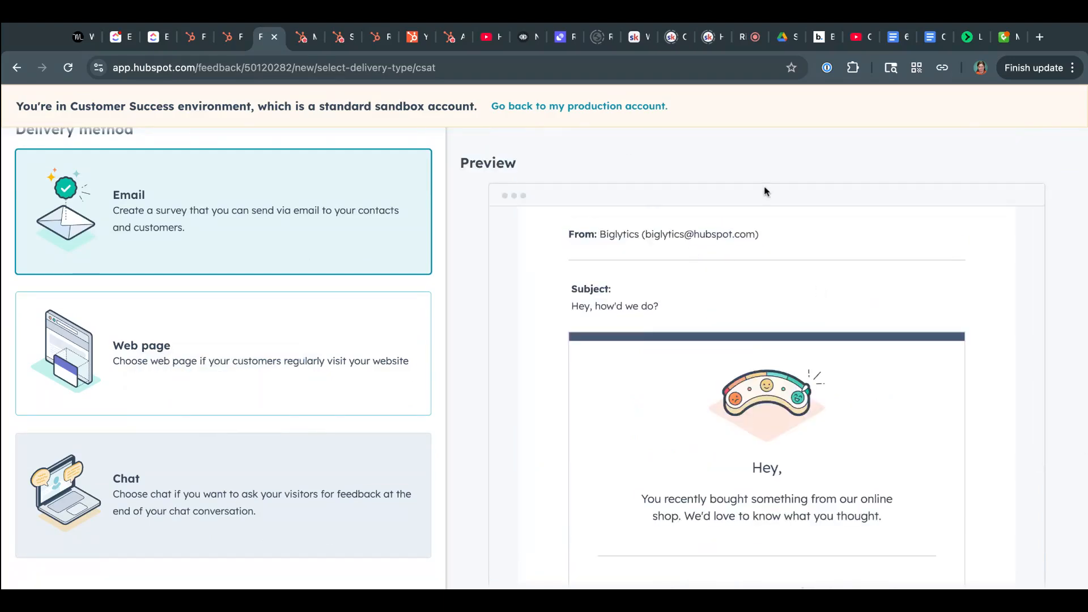
pyautogui.scroll(1, 765, 190)
pyautogui.scroll(3, 352, 214)
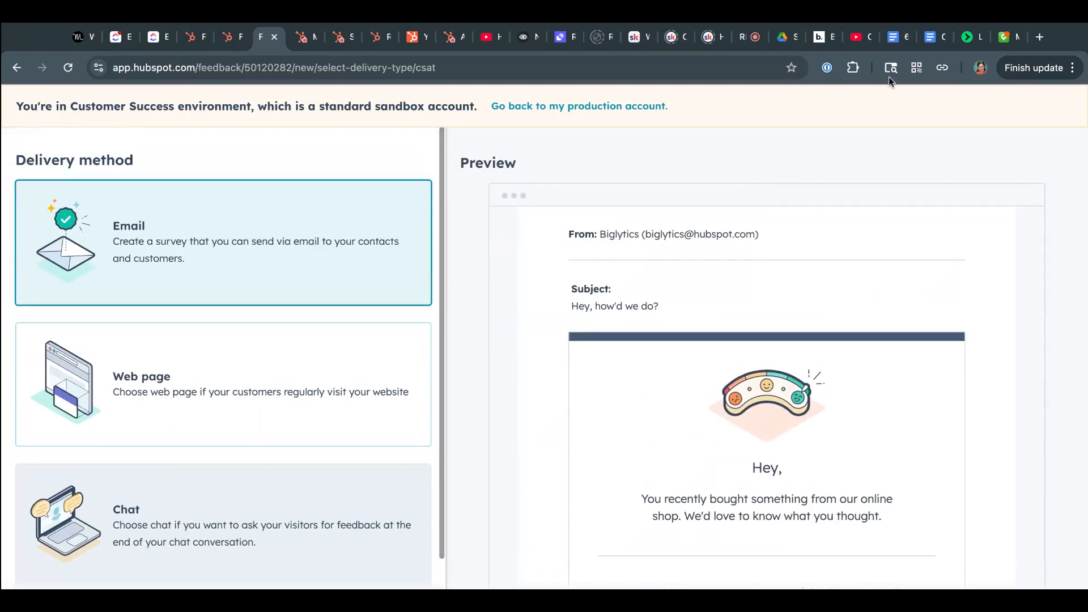
pyautogui.scroll(2, 922, 238)
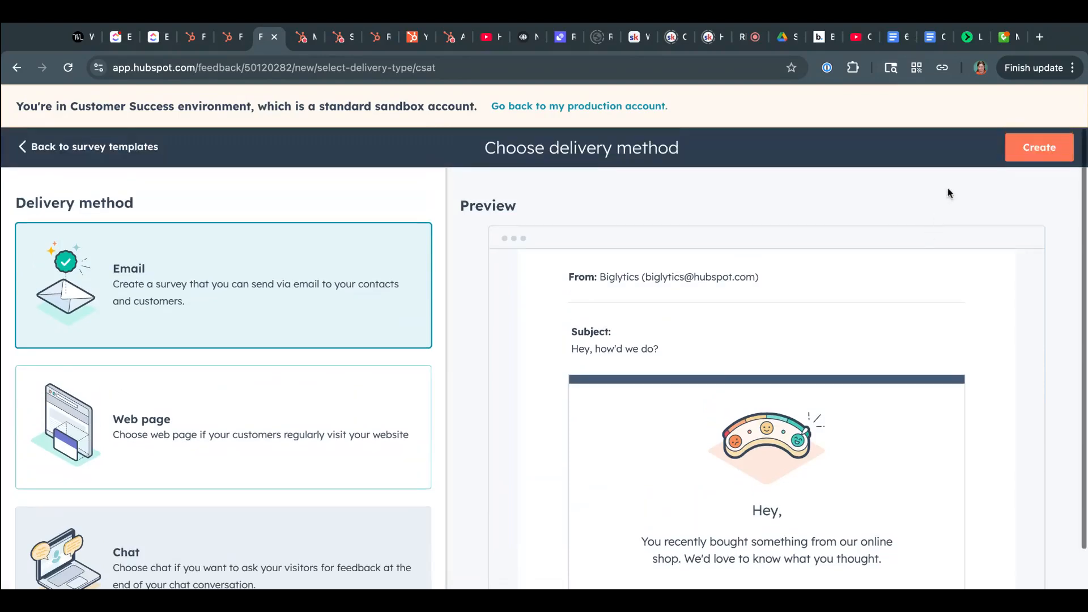
pyautogui.click(1029, 148)
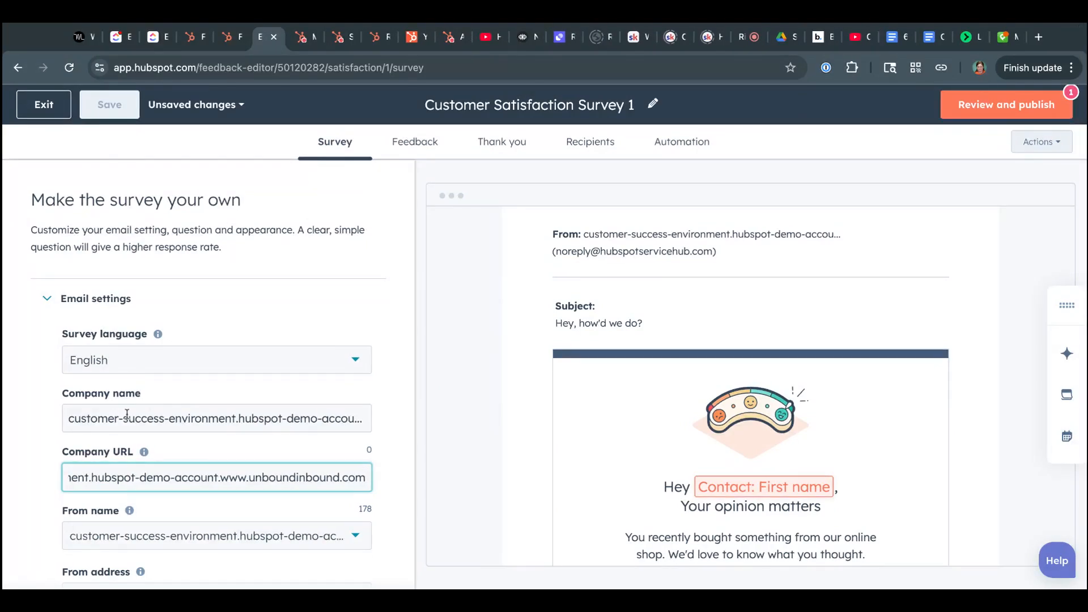
# - Examine the survey's email settings, including the From name choices and the company URL
pyautogui.scroll(-3, 123, 482)
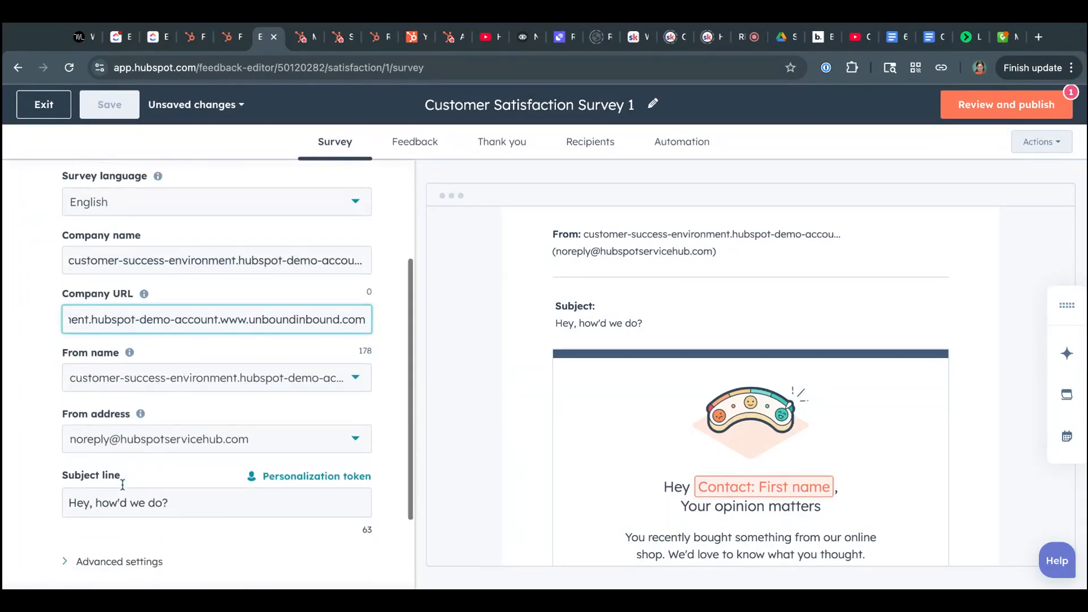
pyautogui.click(149, 391)
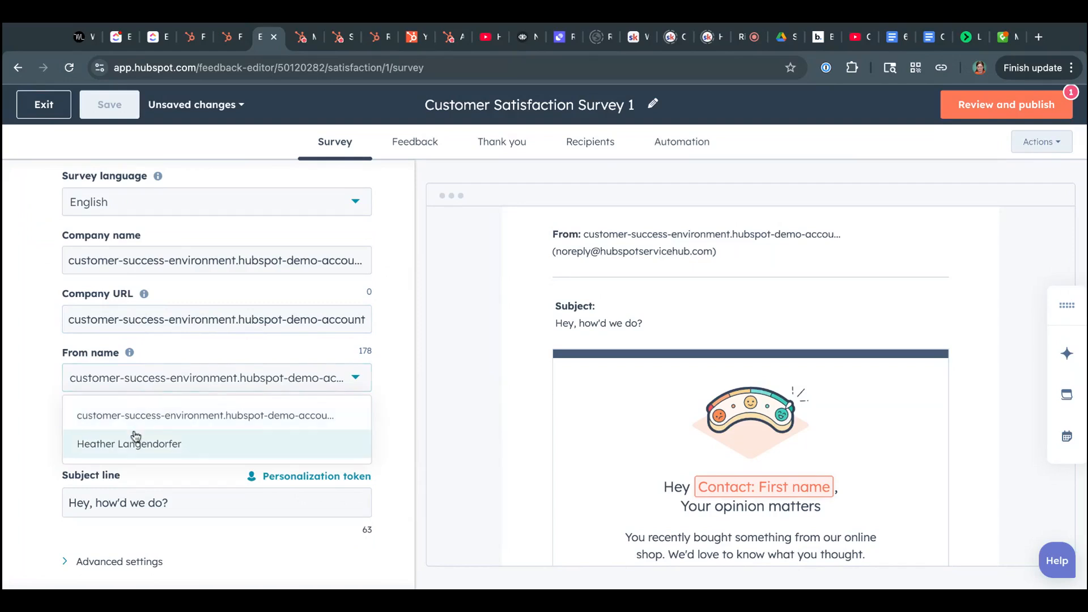
pyautogui.click(31, 373)
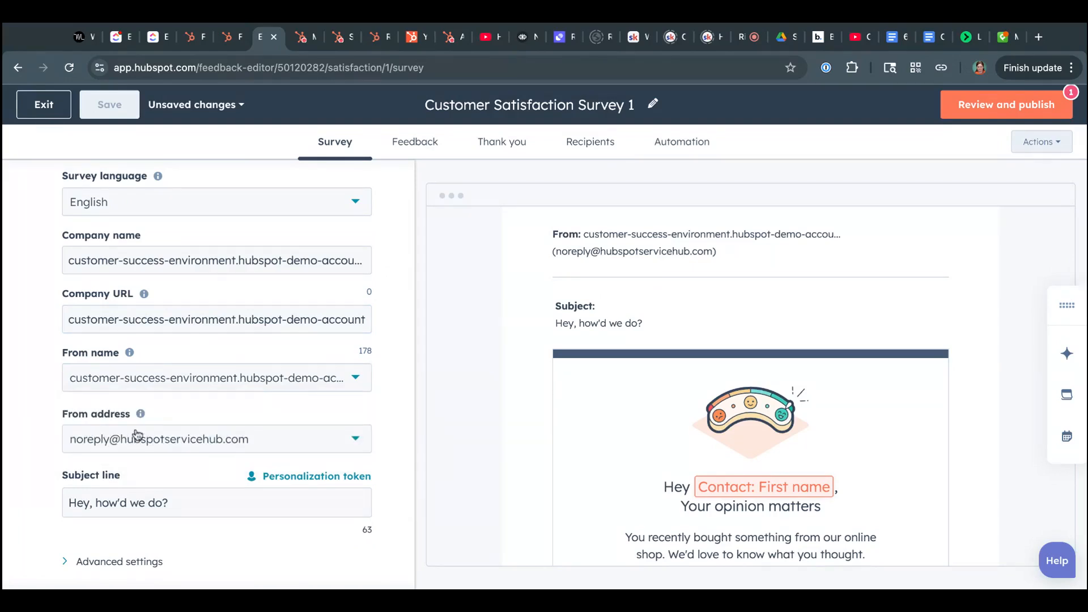
pyautogui.click(147, 320)
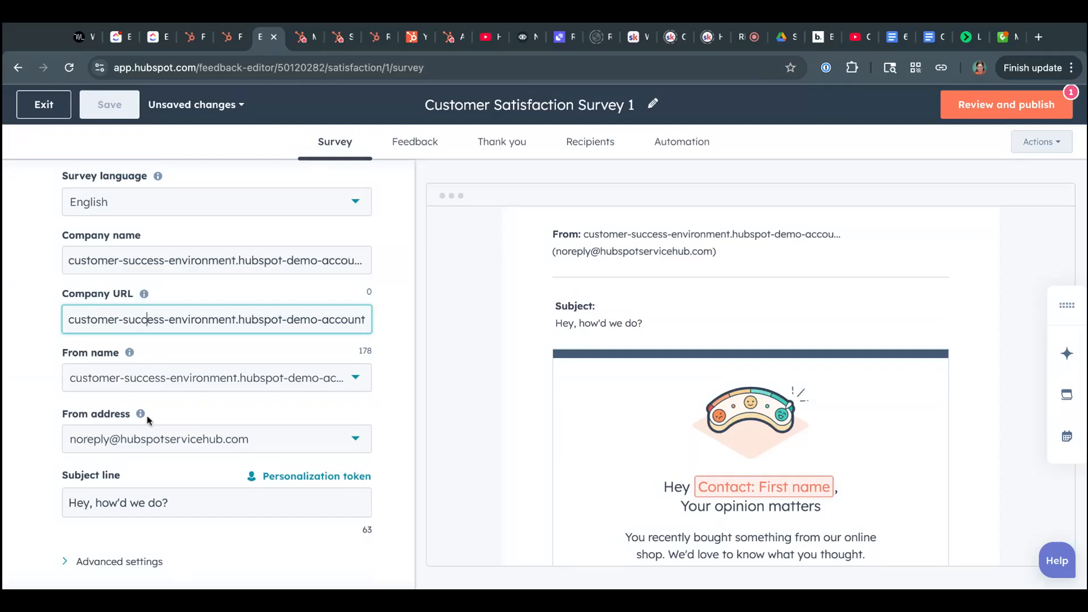
# - Review the follow-up feedback question and the thank you messages for unhappy, neutral and happy responses
pyautogui.click(415, 143)
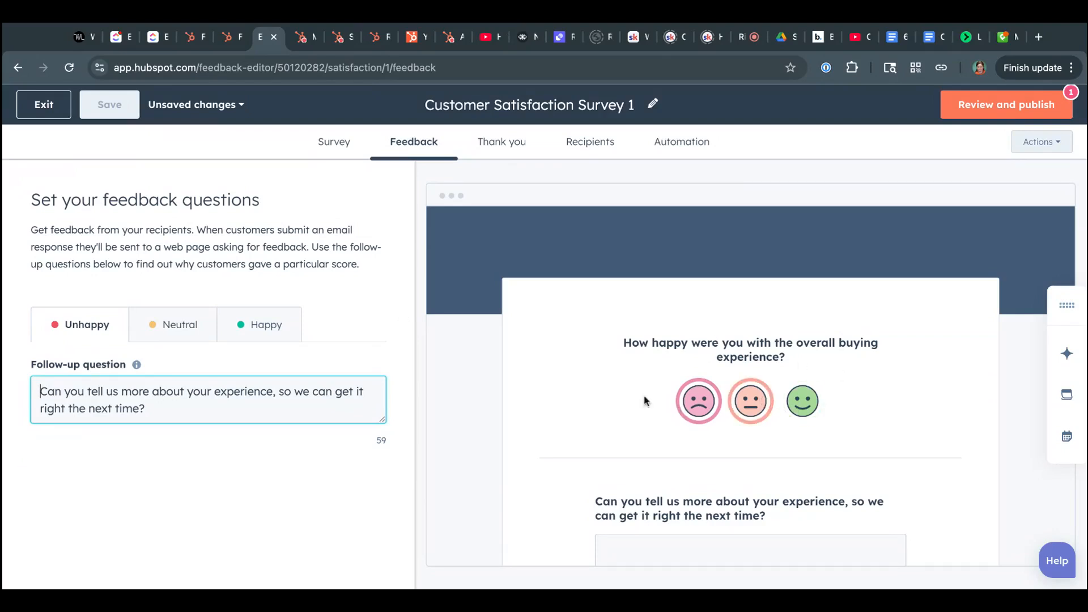
pyautogui.click(498, 149)
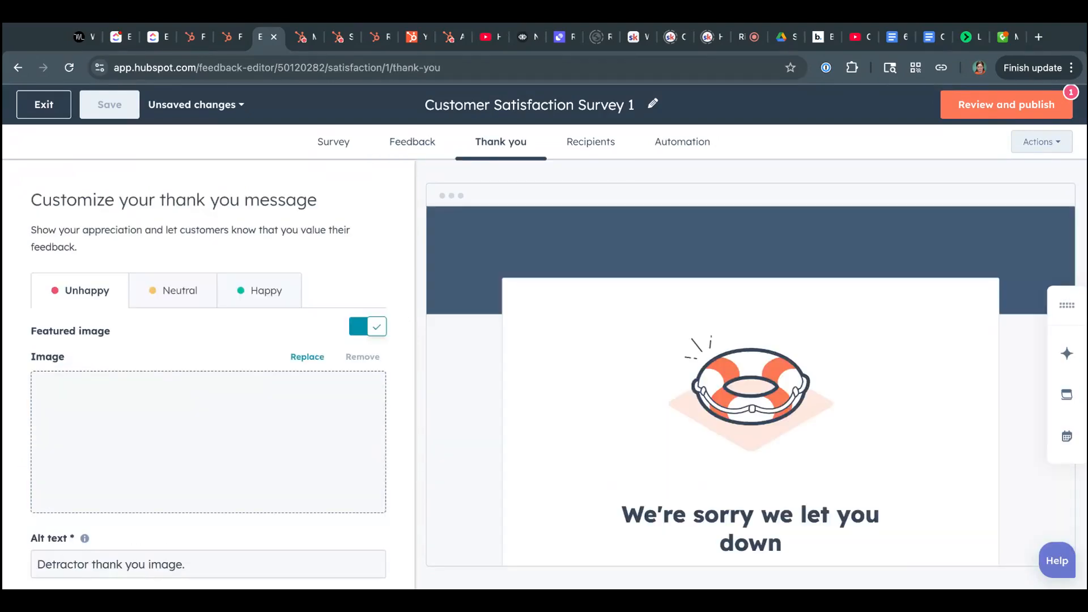
pyautogui.click(177, 294)
pyautogui.scroll(-1, 634, 347)
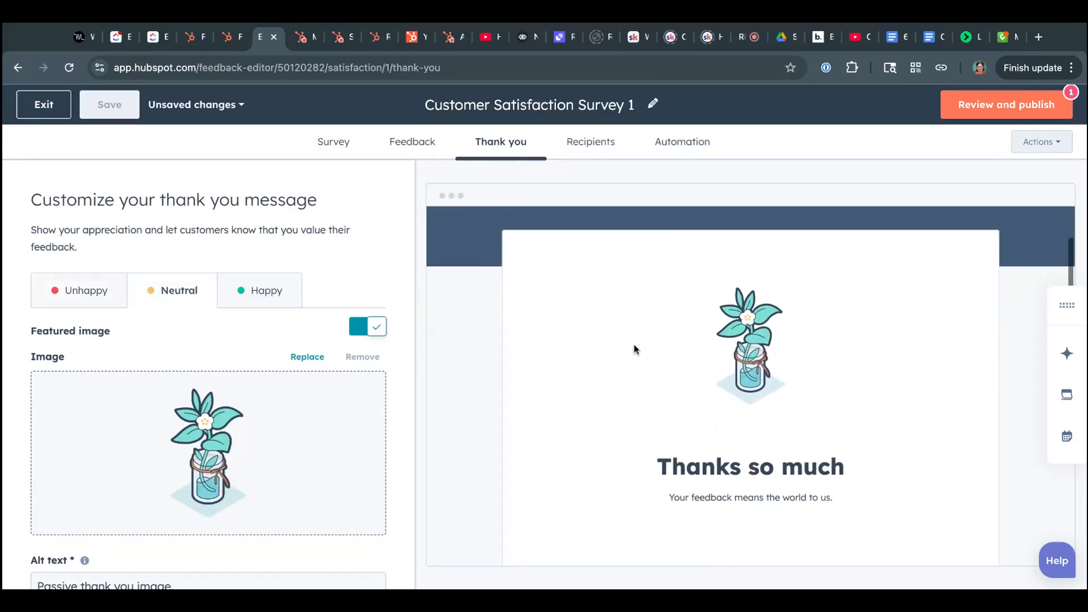
pyautogui.click(270, 287)
pyautogui.scroll(-3, 664, 354)
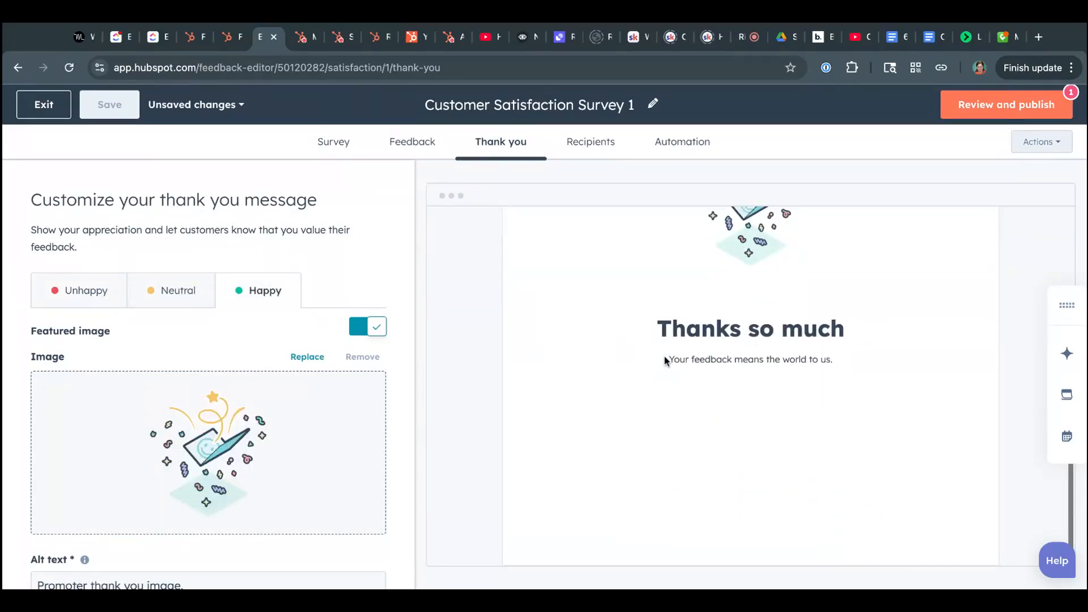
pyautogui.scroll(4, 666, 360)
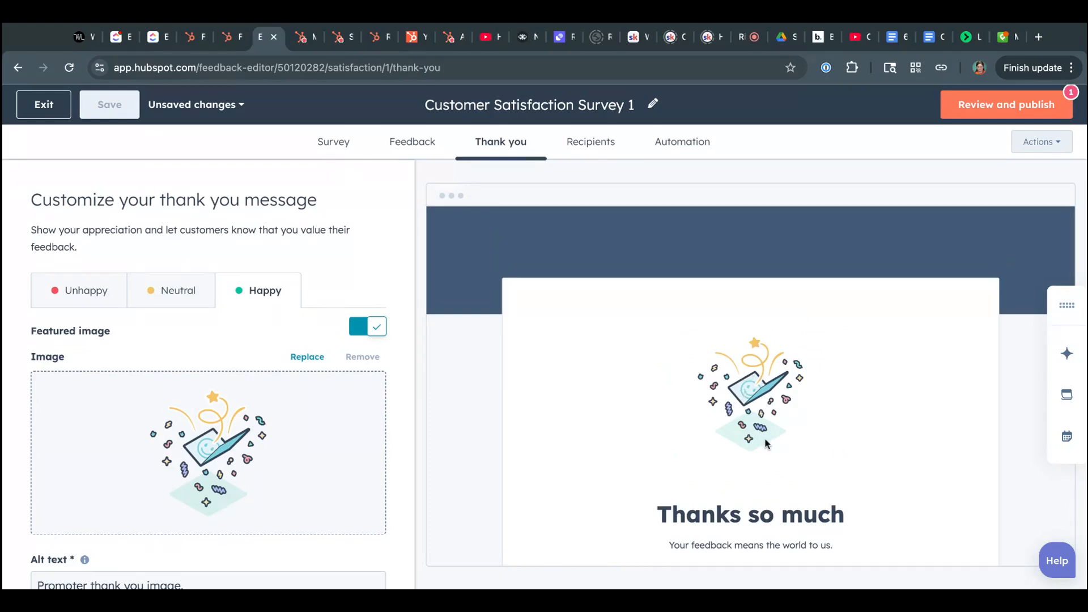
# - Examine the survey's recipient criteria and send timing, and its automation options for notifications, campaigns and follow-up workflows
pyautogui.click(595, 145)
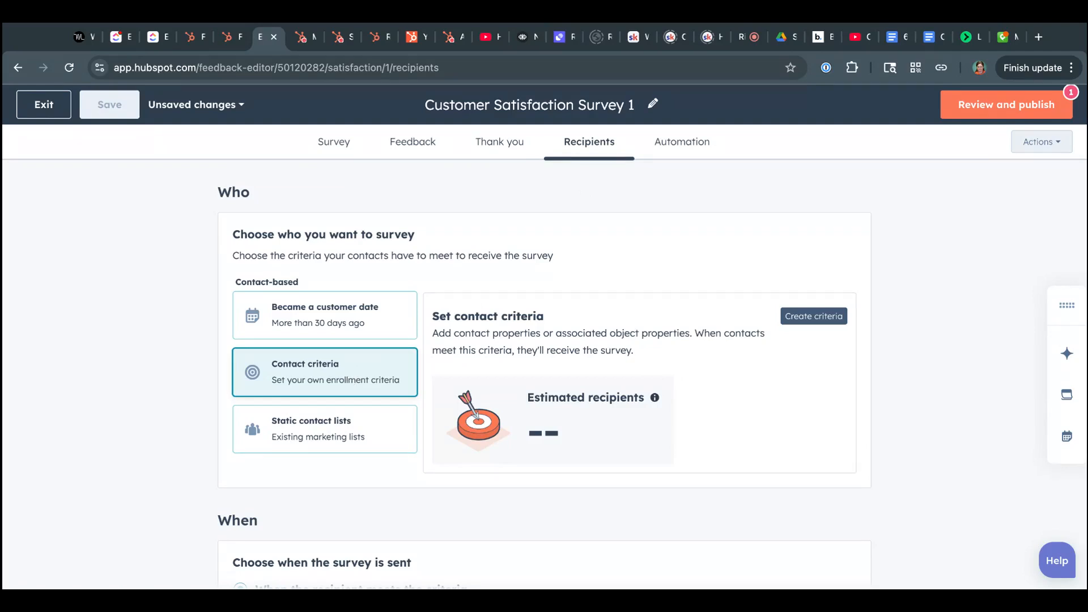
pyautogui.scroll(-3, 544, 374)
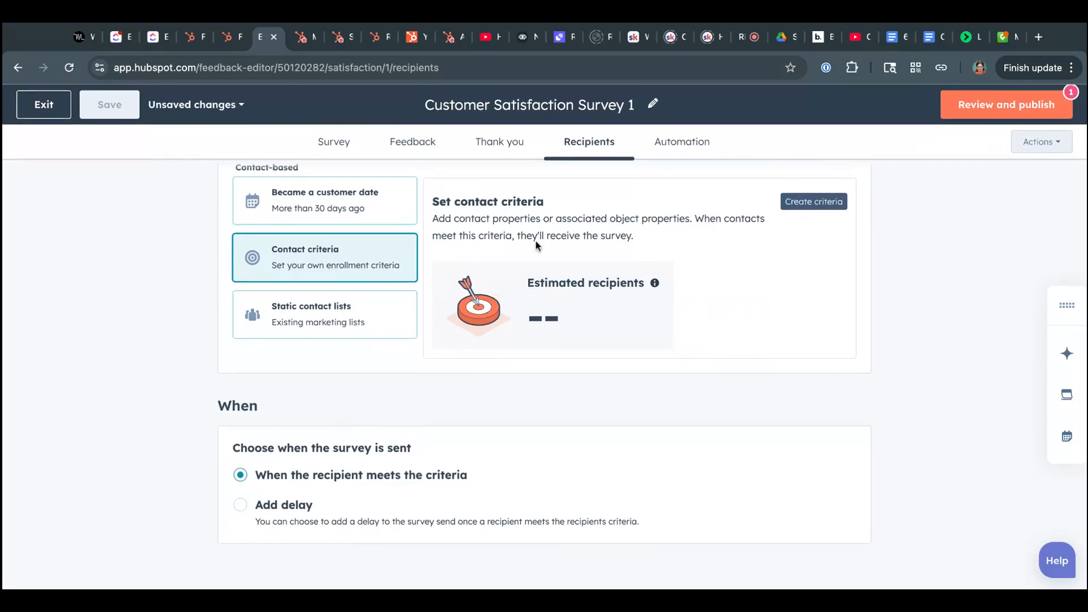
pyautogui.click(668, 151)
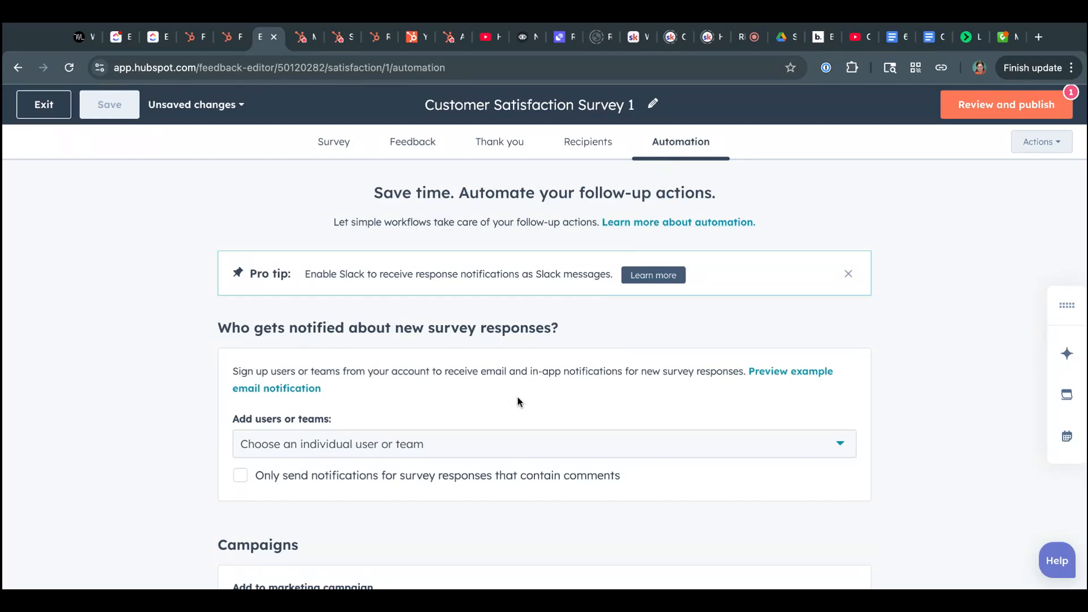
pyautogui.click(473, 446)
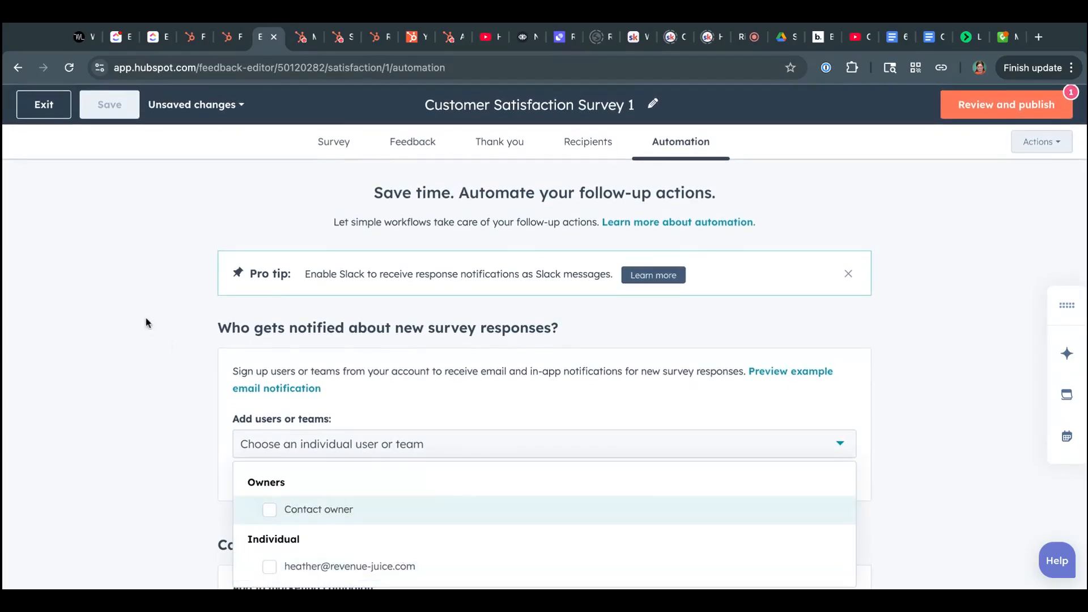
pyautogui.click(136, 325)
pyautogui.scroll(-4, 134, 324)
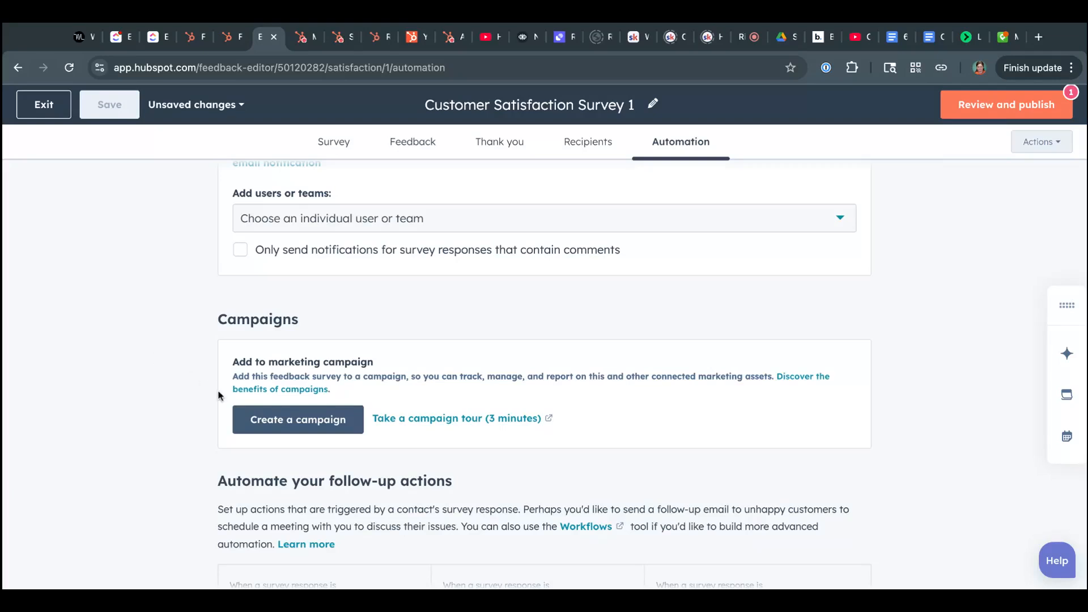
pyautogui.scroll(-3, 303, 423)
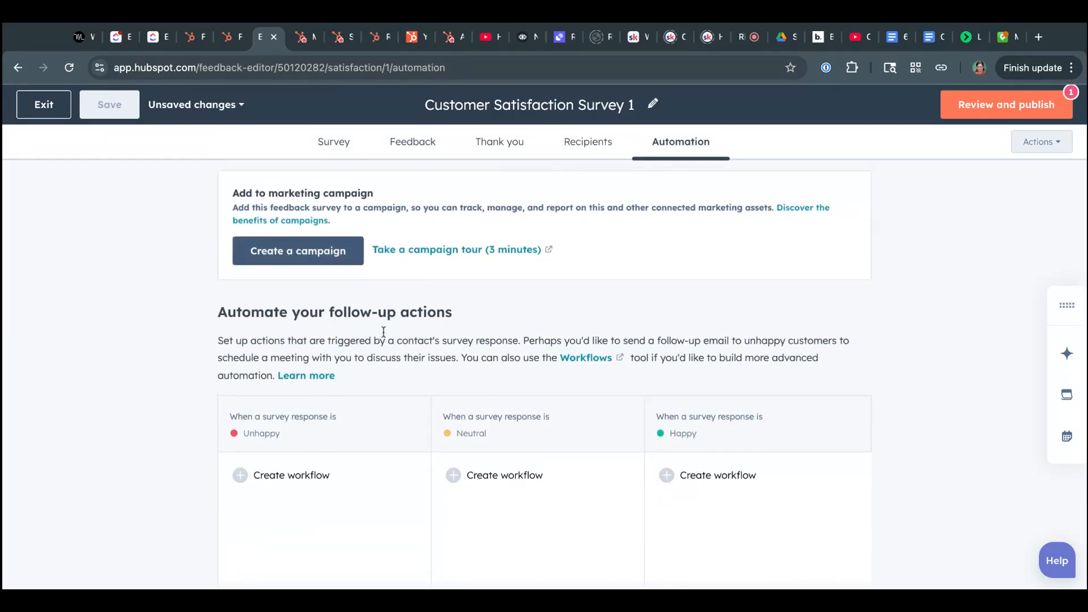
pyautogui.scroll(7, 385, 332)
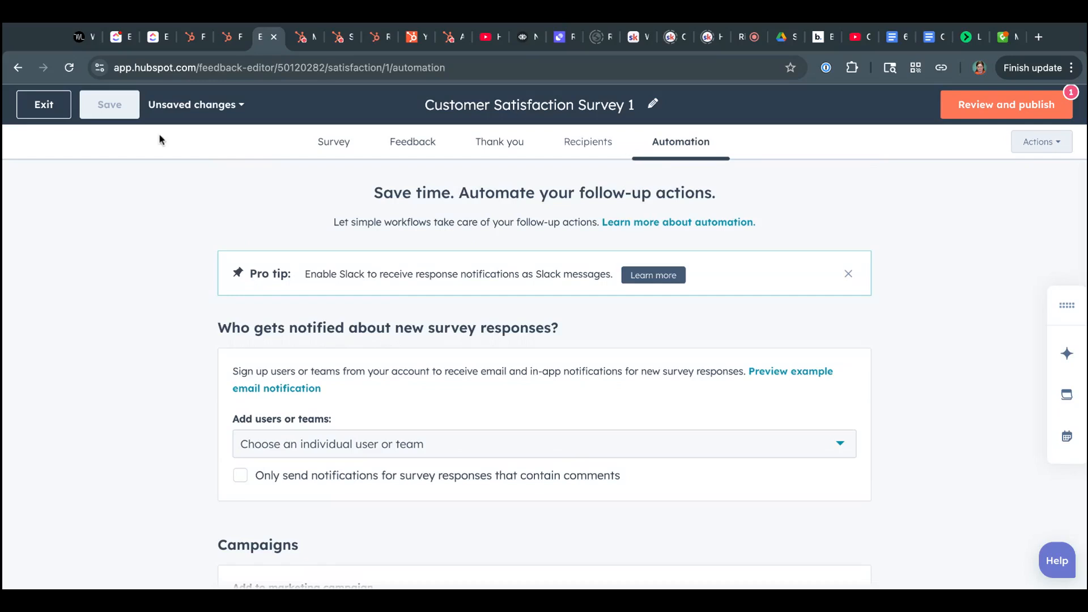
# - Exit the satisfaction survey without saving its changes and start creating a new feedback survey
pyautogui.click(43, 104)
pyautogui.click(475, 274)
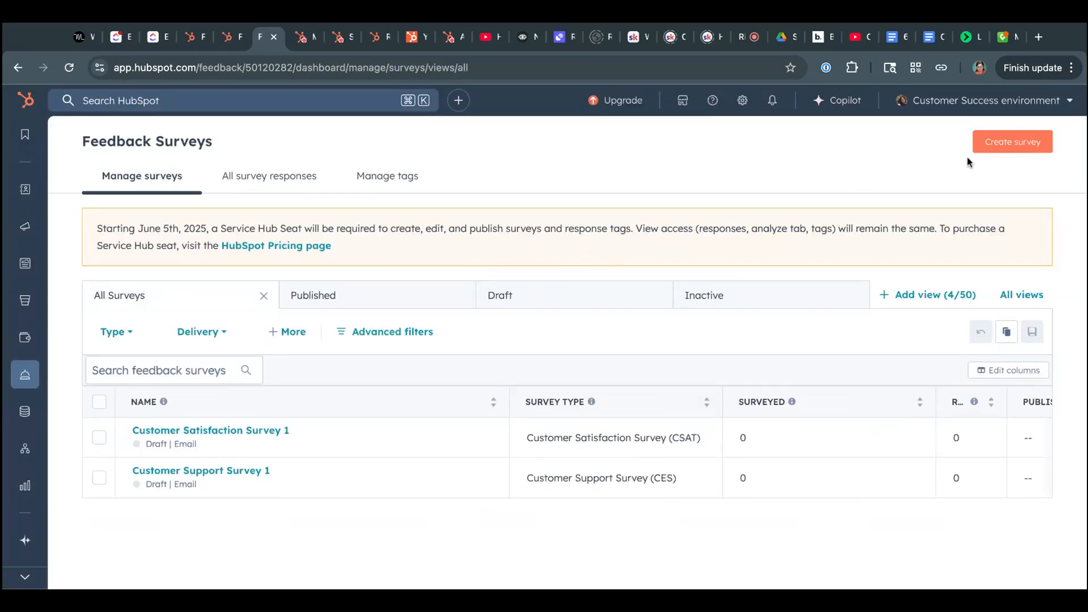
pyautogui.click(997, 145)
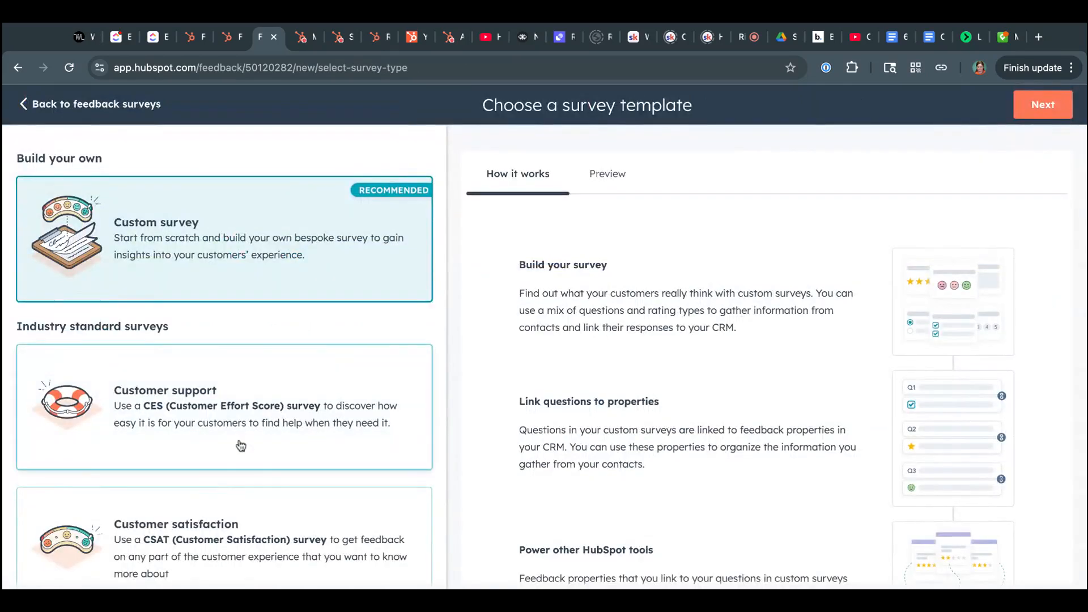
# - Create a survey from the Customer loyalty (NPS) template with Email as the delivery method
pyautogui.scroll(-4, 233, 468)
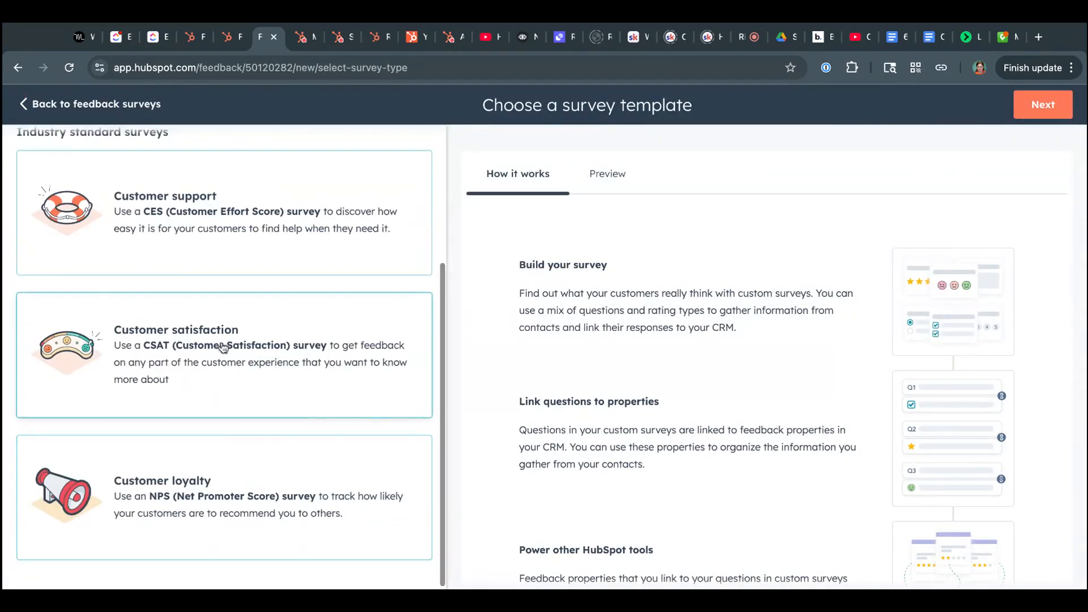
pyautogui.click(191, 470)
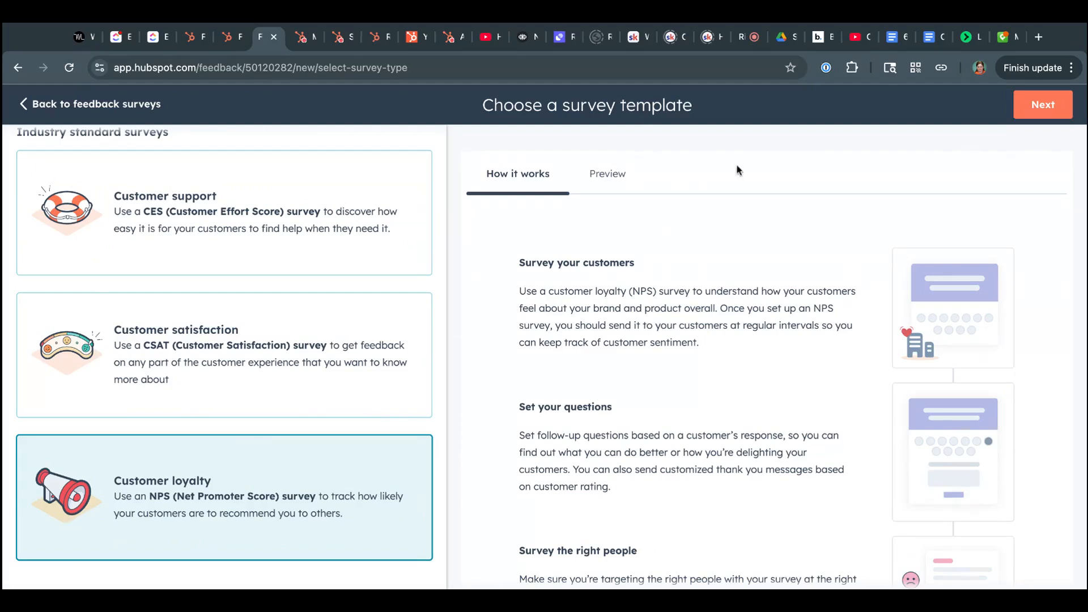
pyautogui.scroll(-5, 684, 426)
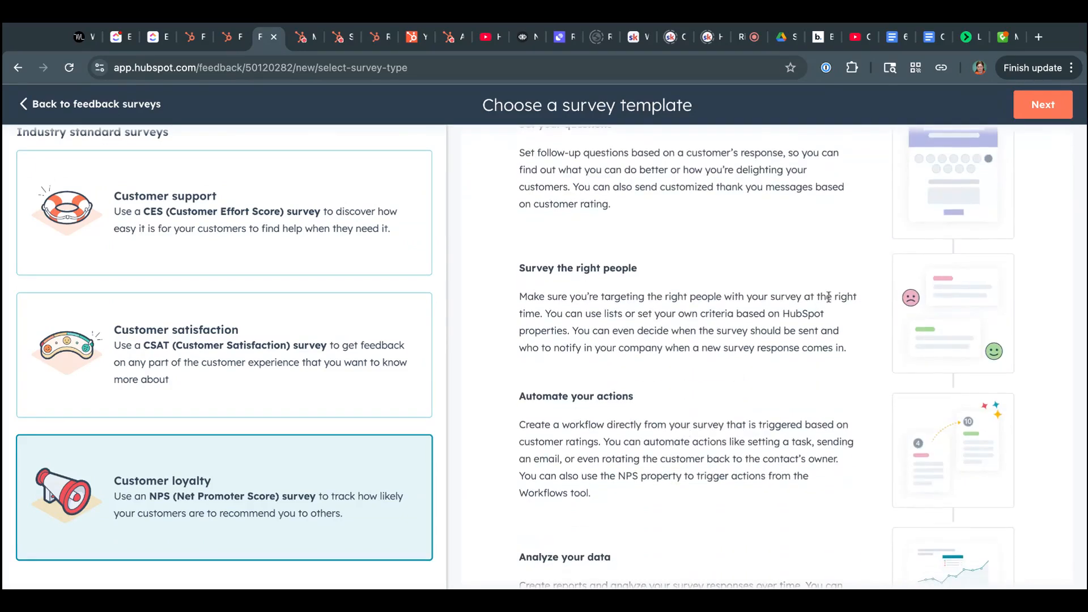
pyautogui.click(1041, 106)
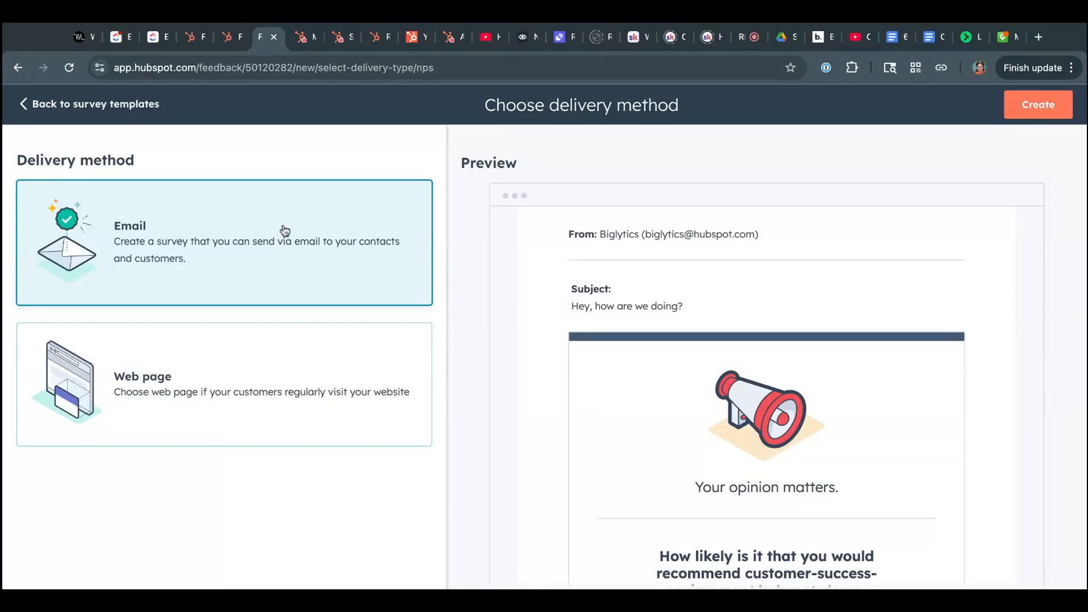
pyautogui.scroll(-2, 713, 516)
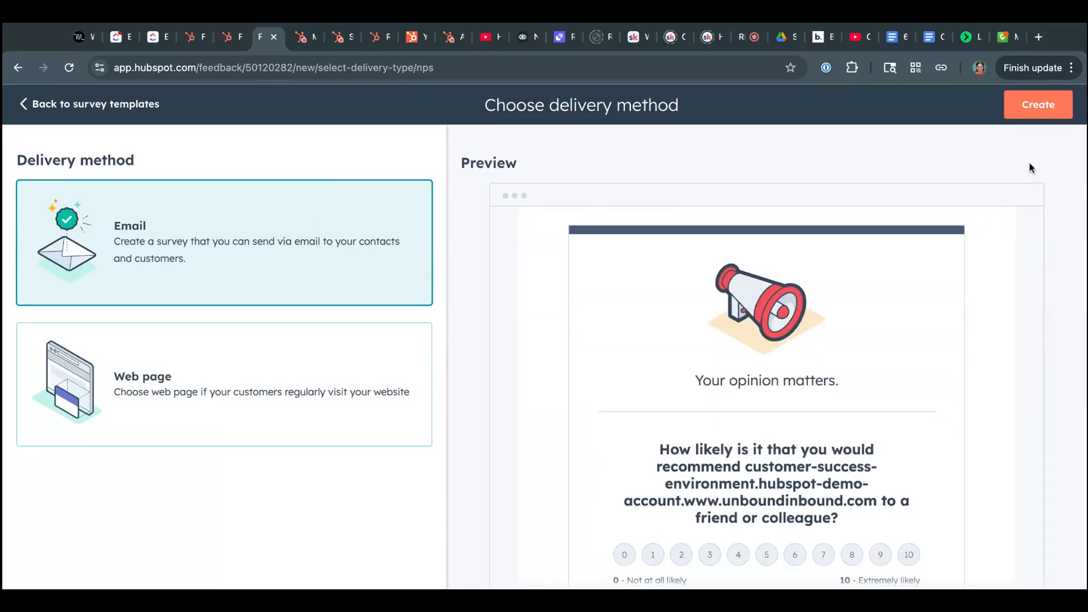
pyautogui.click(1048, 107)
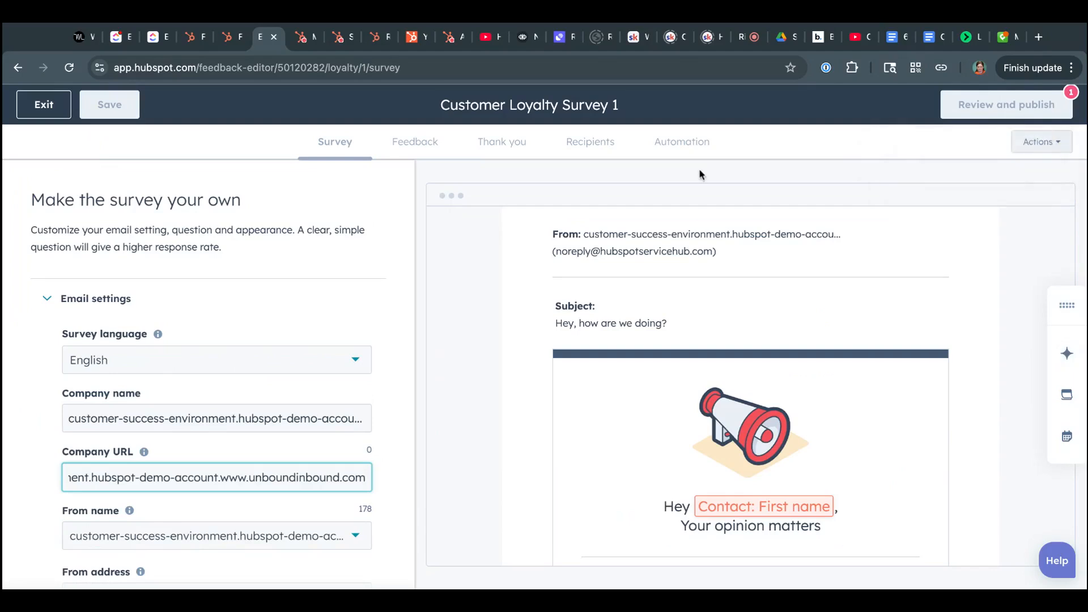
# - Change the loyalty survey's From address from the no-reply sender to the account user's e-mail address
pyautogui.scroll(-4, 243, 371)
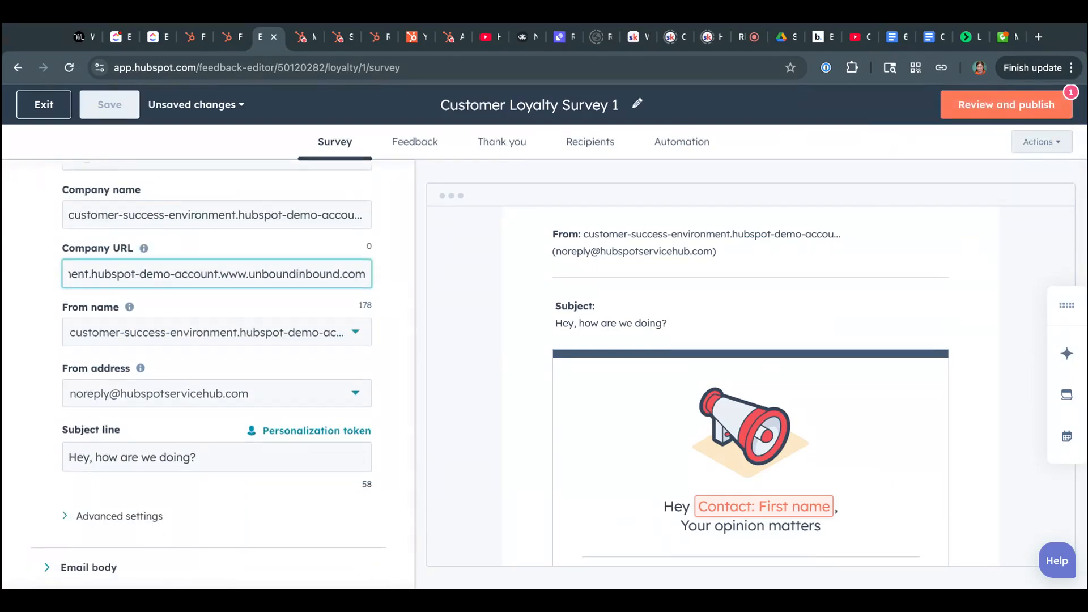
pyautogui.click(217, 400)
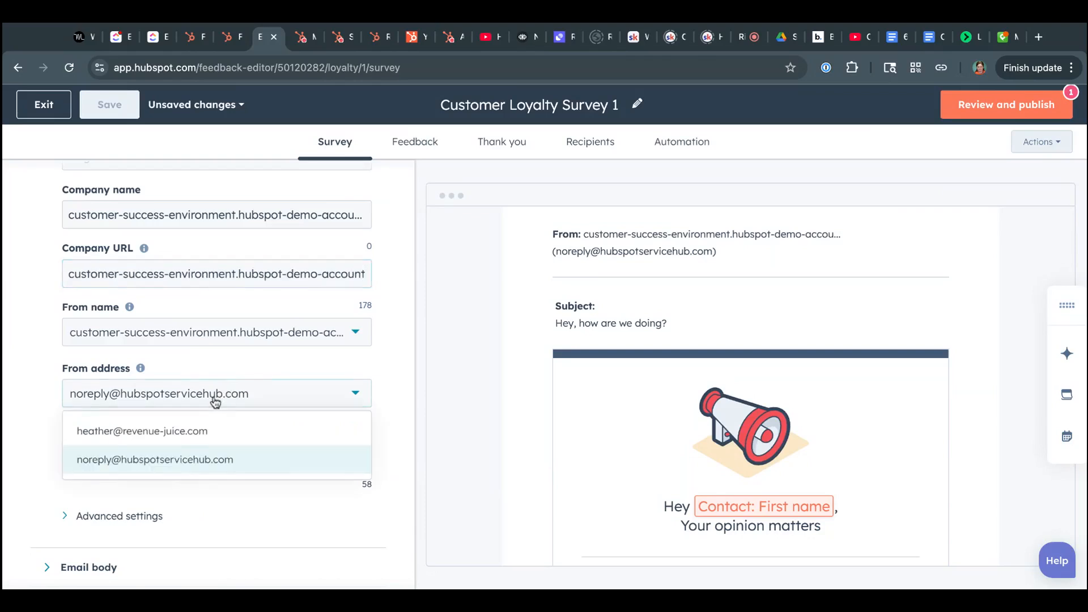
pyautogui.click(178, 430)
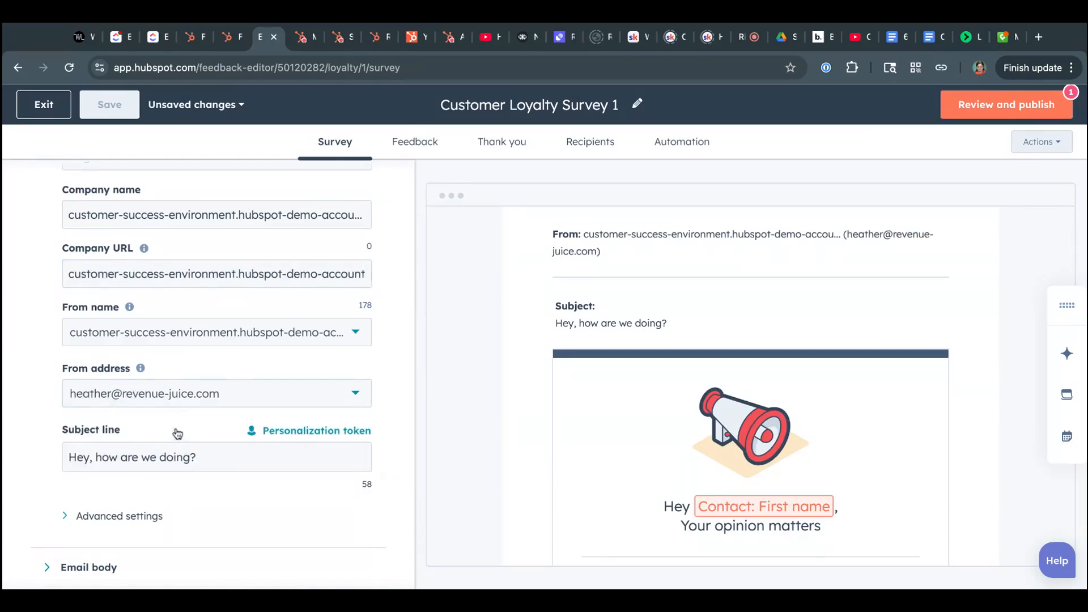
pyautogui.click(973, 96)
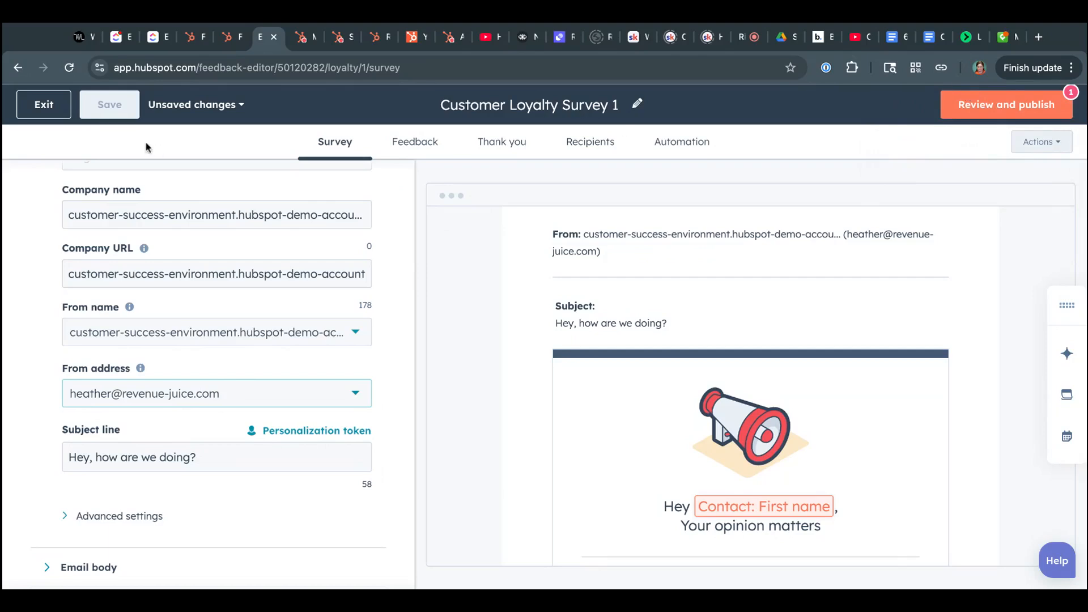
pyautogui.click(492, 107)
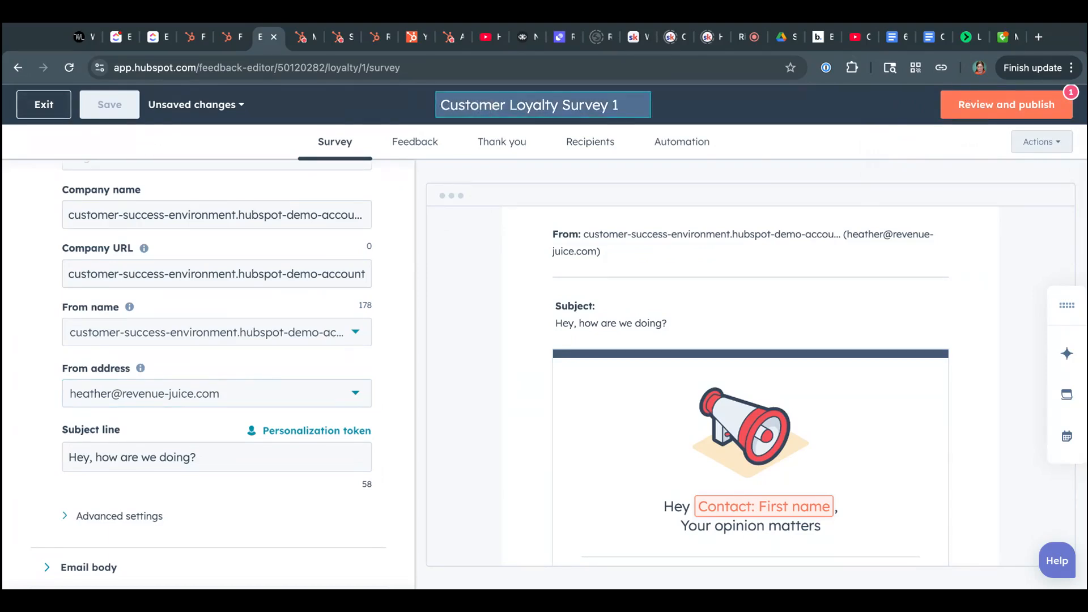
# - Exit the loyalty survey with unsaved changes and open the marketing email list
pyautogui.click(34, 105)
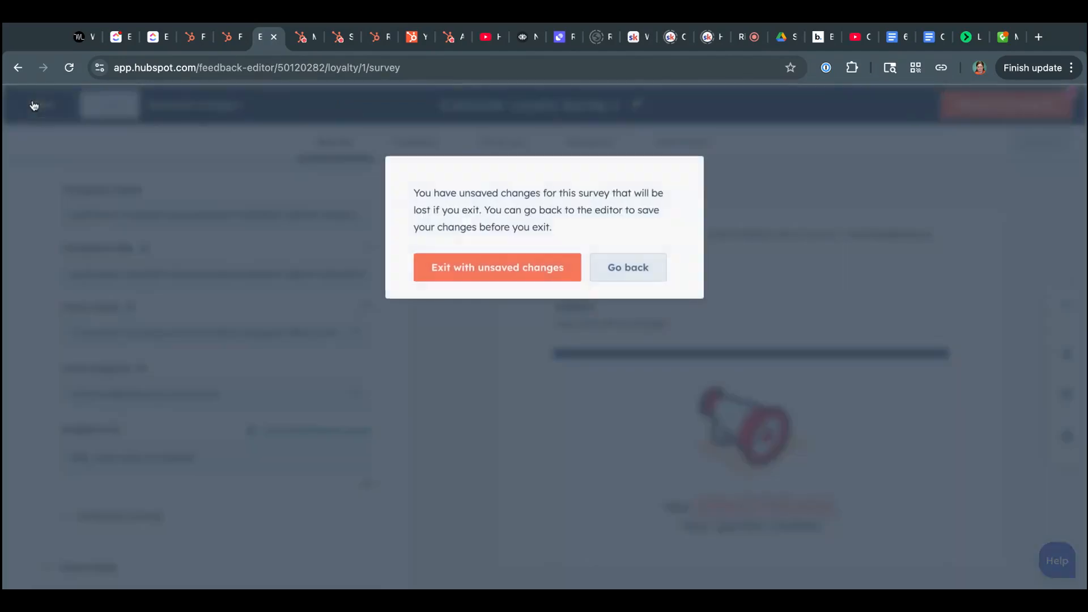
pyautogui.click(460, 271)
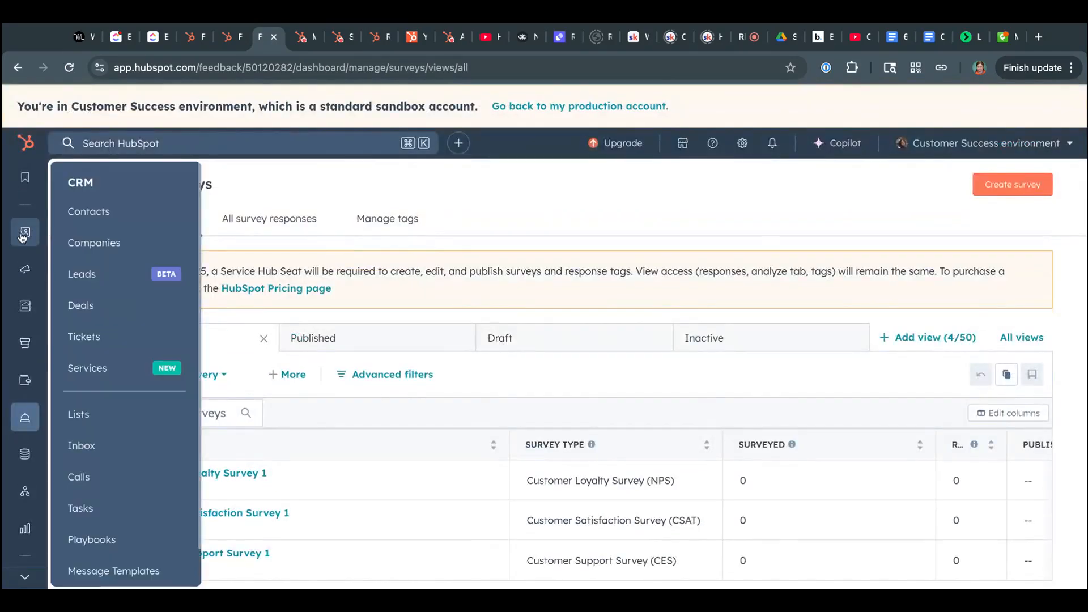
pyautogui.moveTo(23, 266)
pyautogui.click(71, 248)
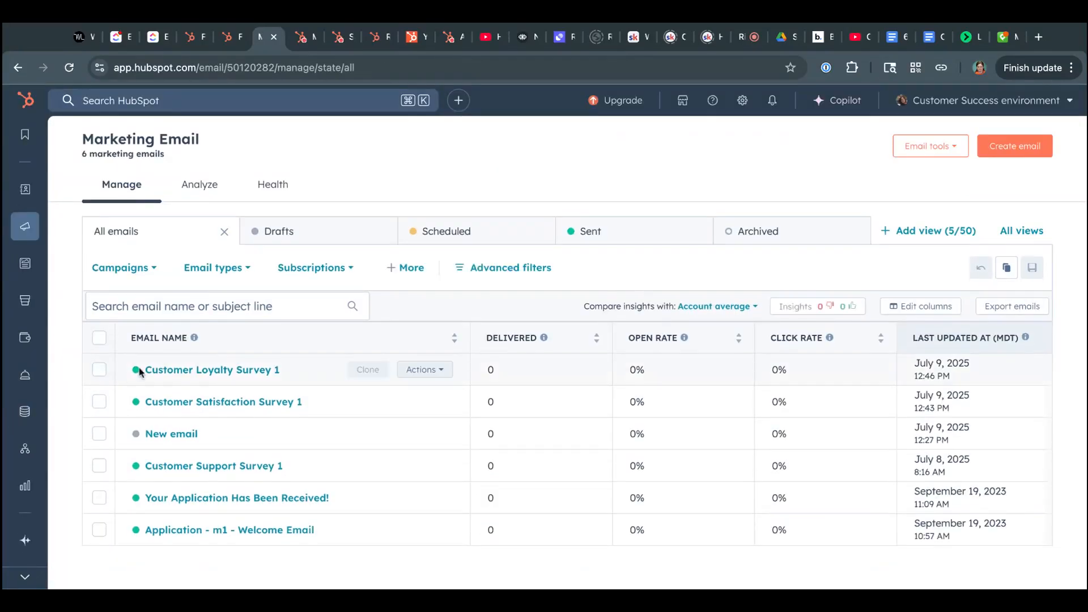
# - Open the Customer Loyalty Survey 1 email and examine its details, performance and available actions
pyautogui.click(163, 370)
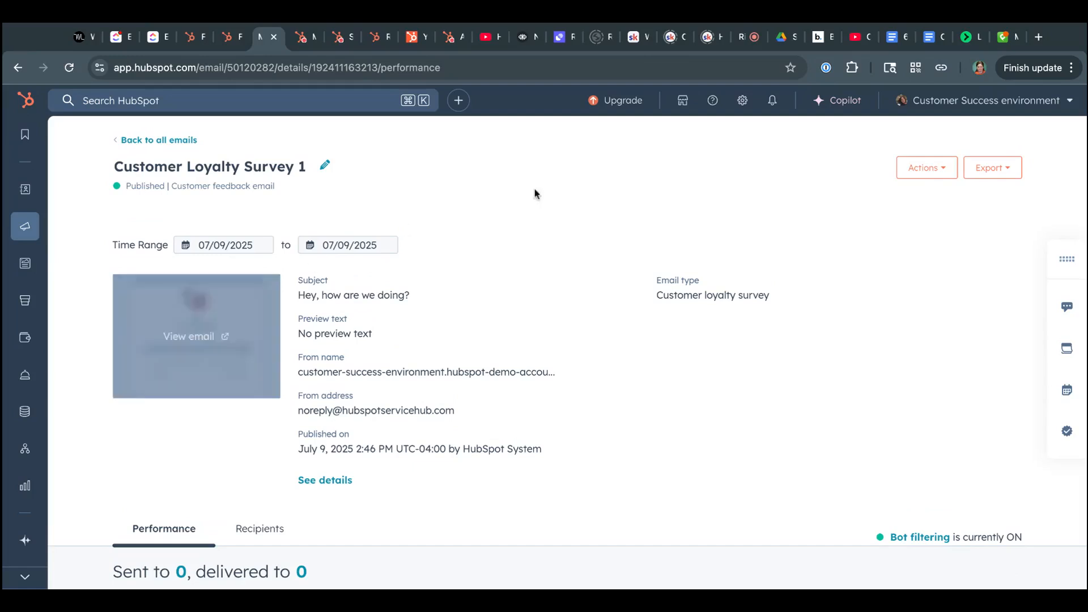
pyautogui.scroll(-2, 794, 269)
pyautogui.scroll(3, 793, 268)
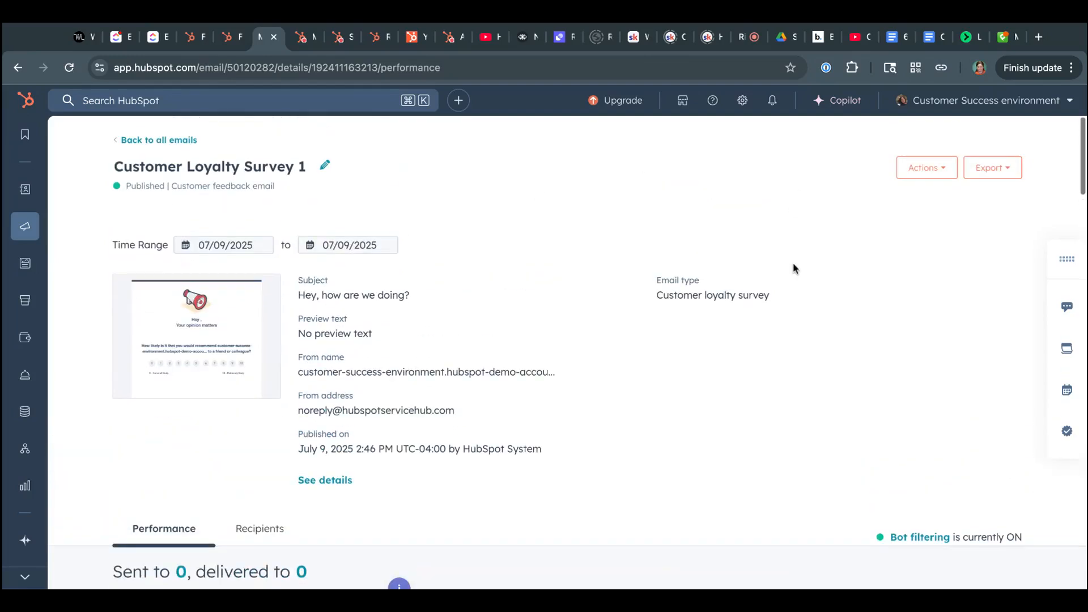
pyautogui.click(921, 215)
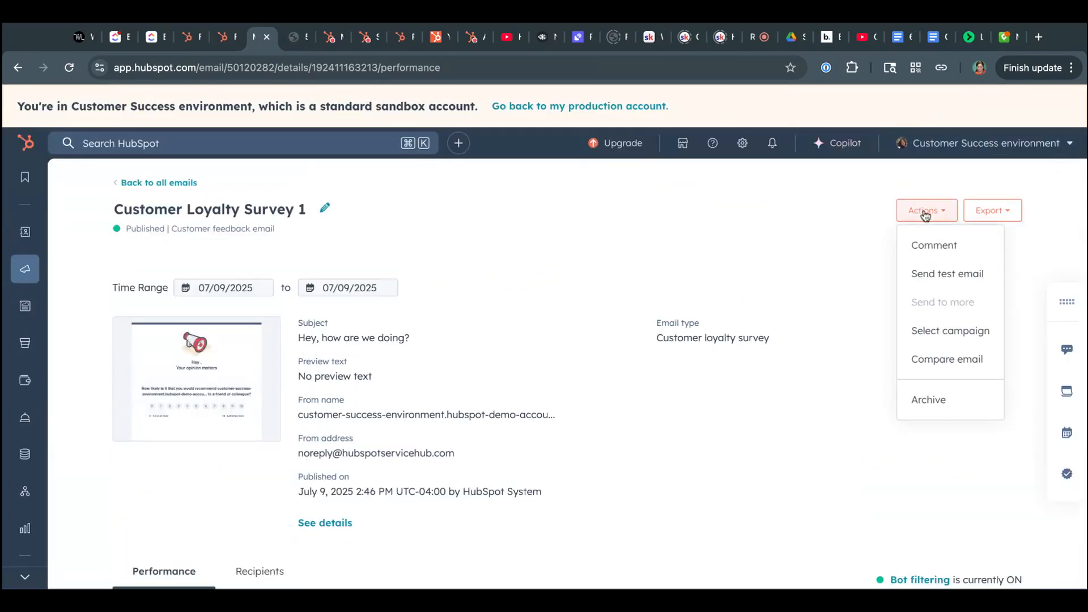
pyautogui.click(774, 220)
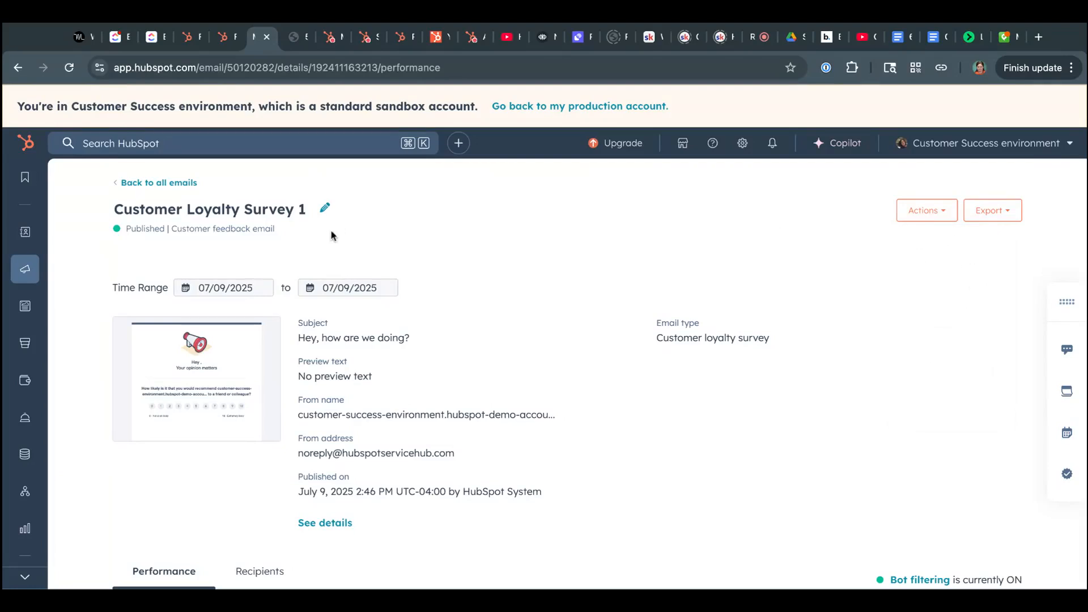
# - Reopen the Customer Loyalty Survey 1 email from the email list and examine its export and action options
pyautogui.click(189, 182)
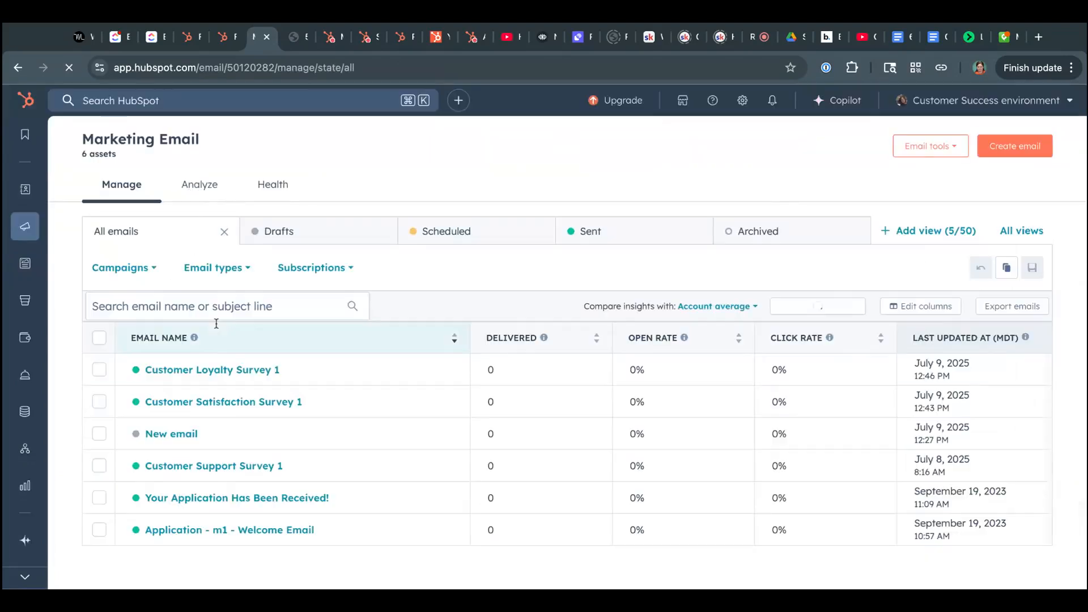
pyautogui.click(204, 371)
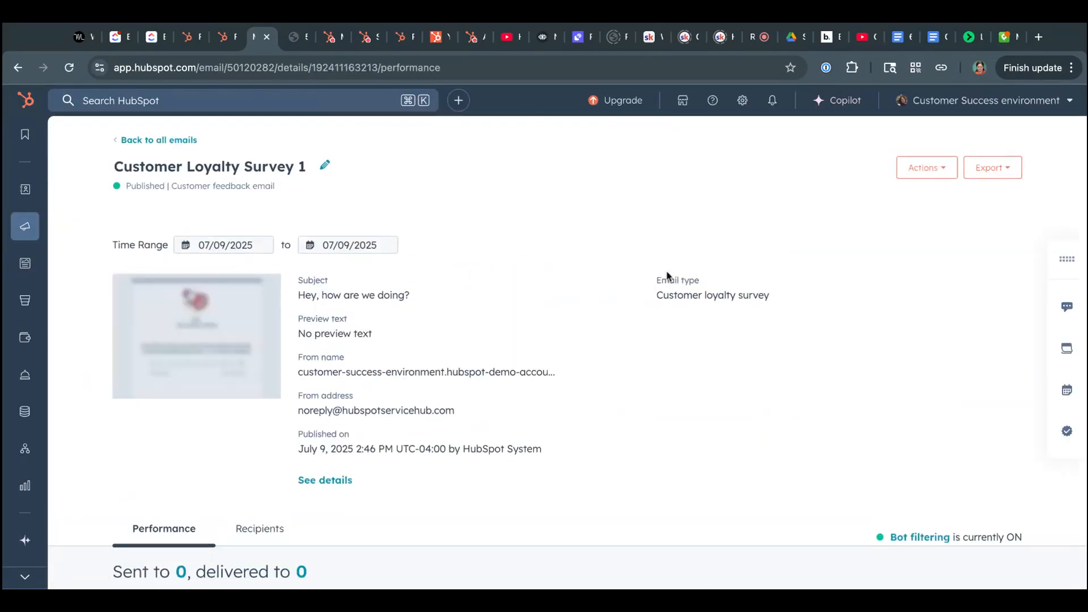
pyautogui.click(995, 168)
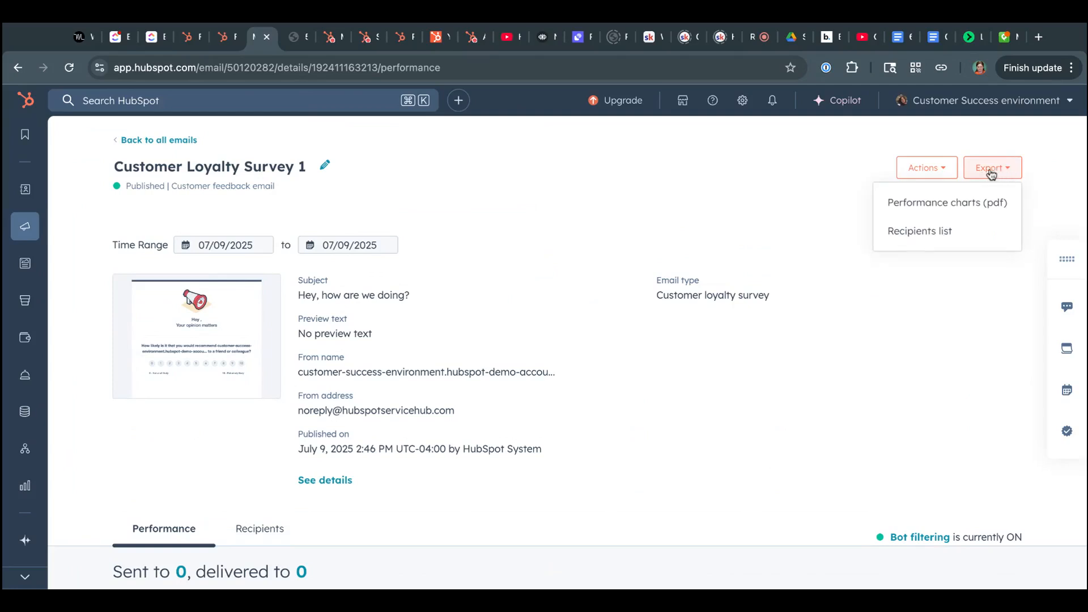
pyautogui.click(942, 171)
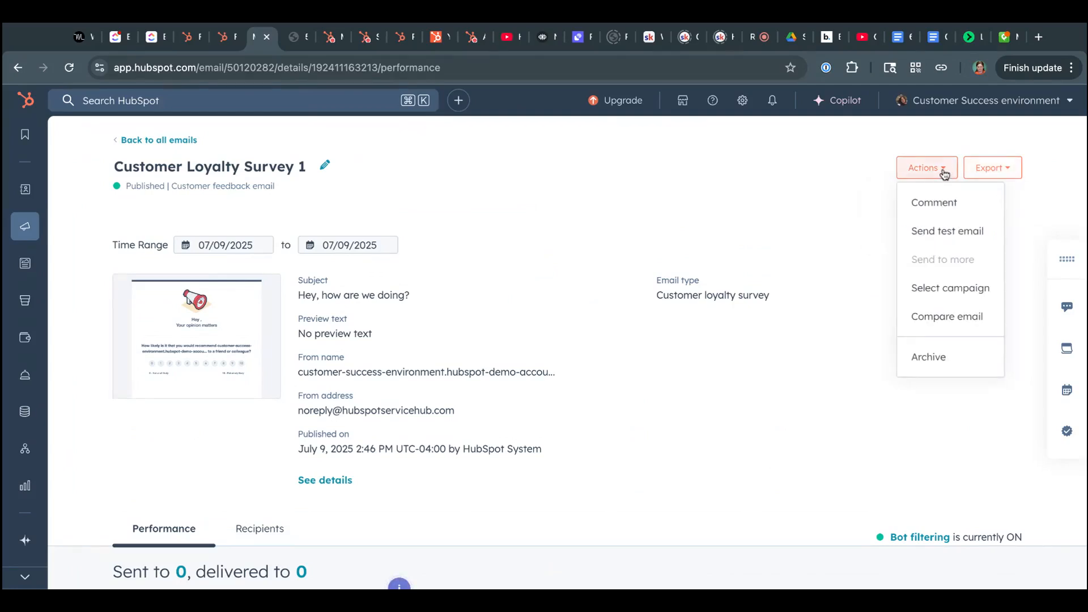
pyautogui.scroll(-1, 703, 259)
pyautogui.scroll(1, 703, 260)
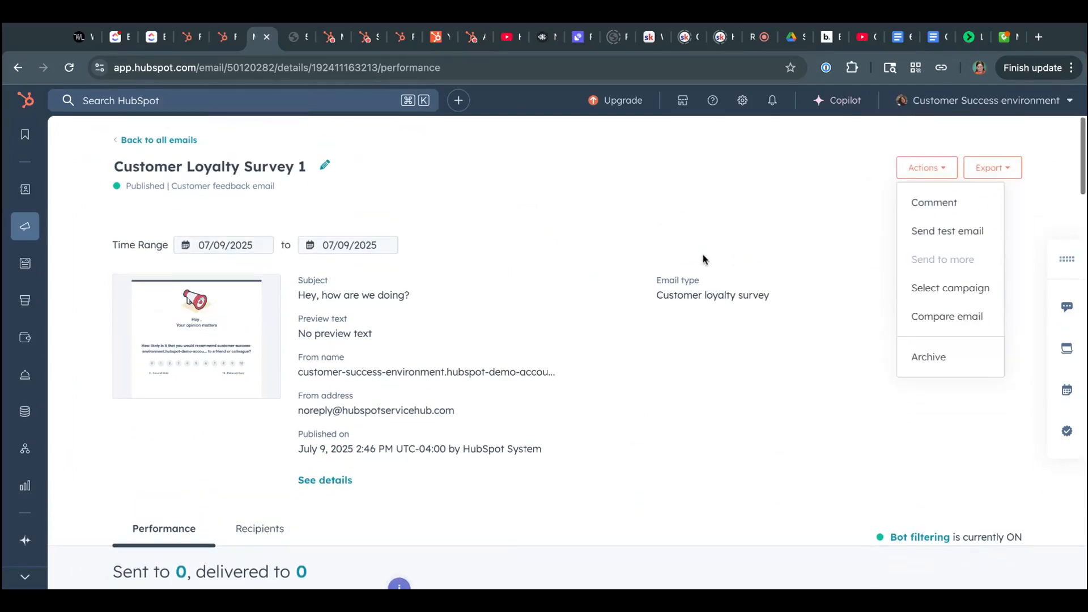
# - Return to the marketing email list and try to go back through the previously visited pages
pyautogui.click(166, 141)
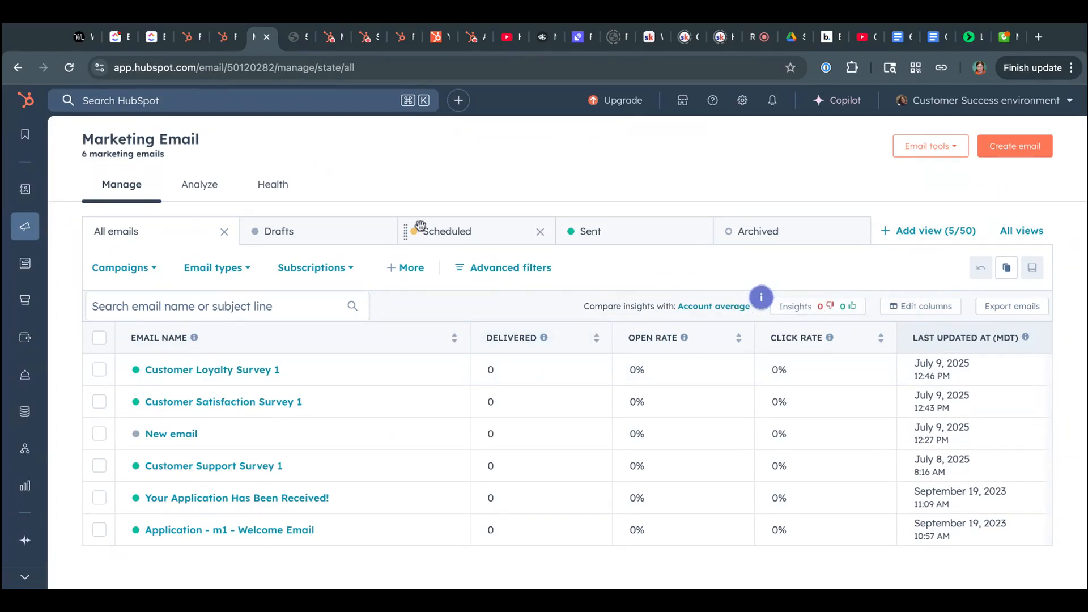
pyautogui.click(19, 67)
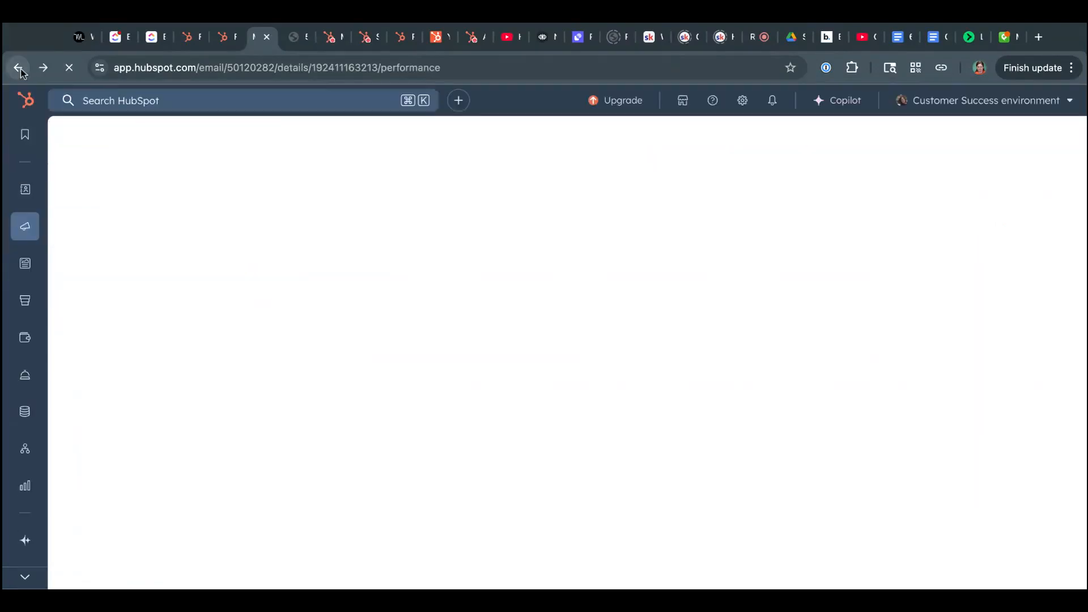
pyautogui.click(18, 68)
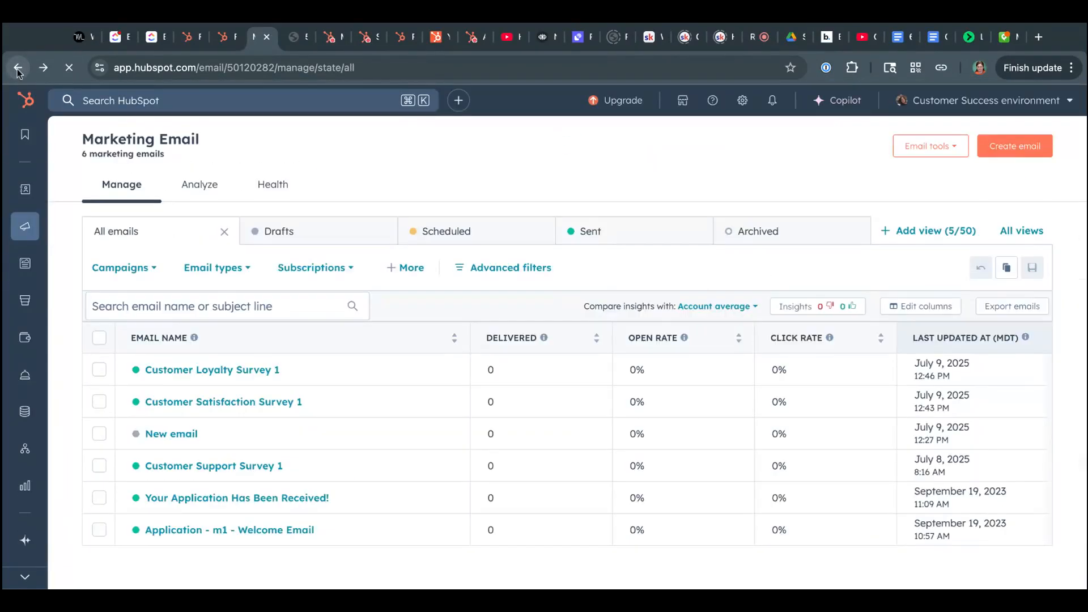
pyautogui.click(19, 67)
pyautogui.click(19, 68)
pyautogui.click(19, 68)
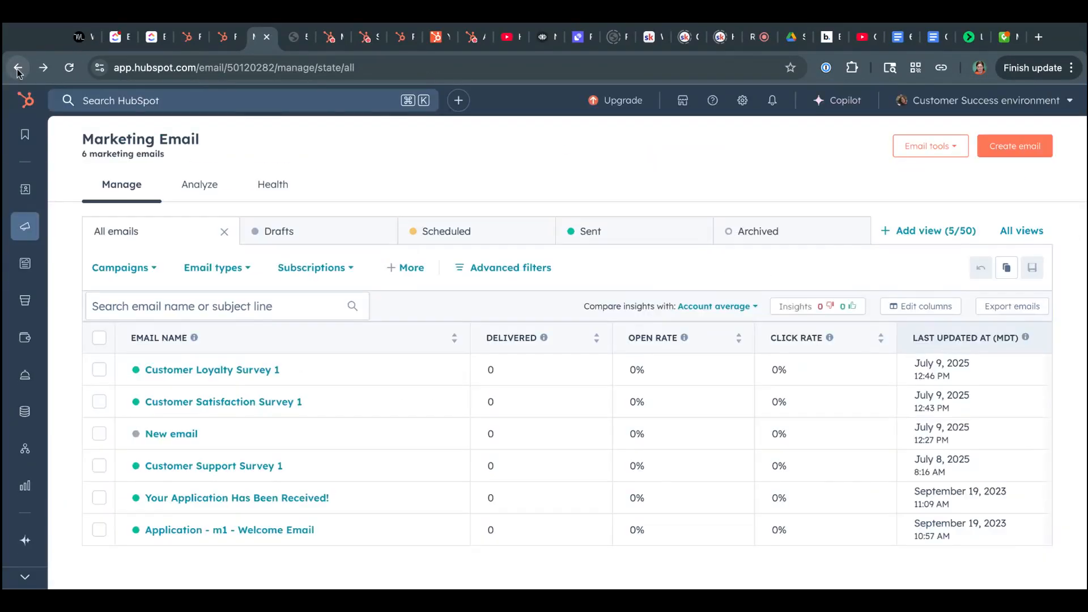